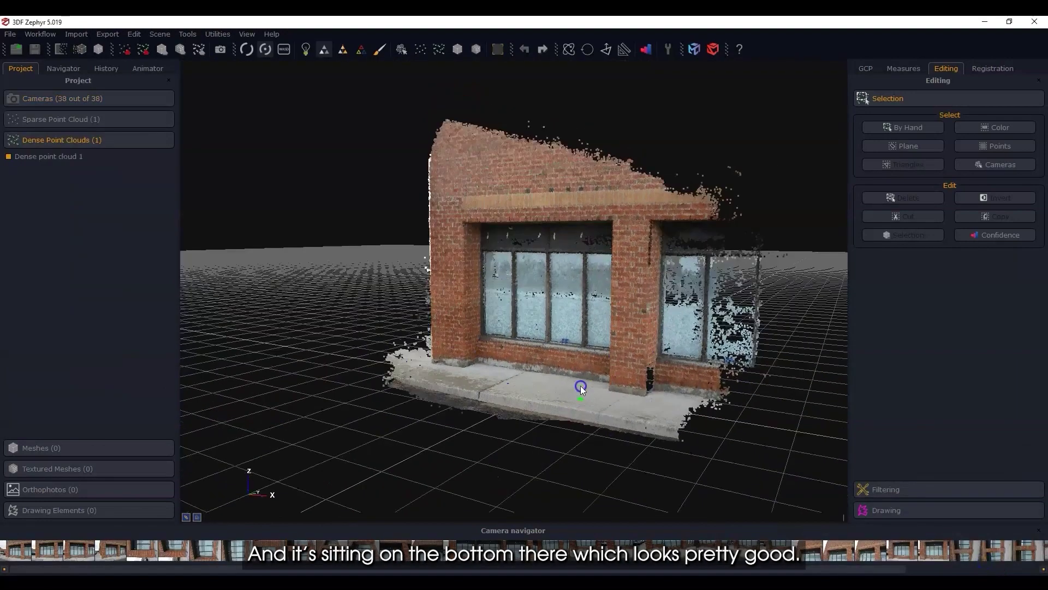
Examine the storefront's dense point cloud, comparing the window glass up close with its appearance from afar
left_click_drag(581, 386, 603, 407)
middle_click_drag(603, 407, 601, 421)
scroll(582, 401, "up", 2)
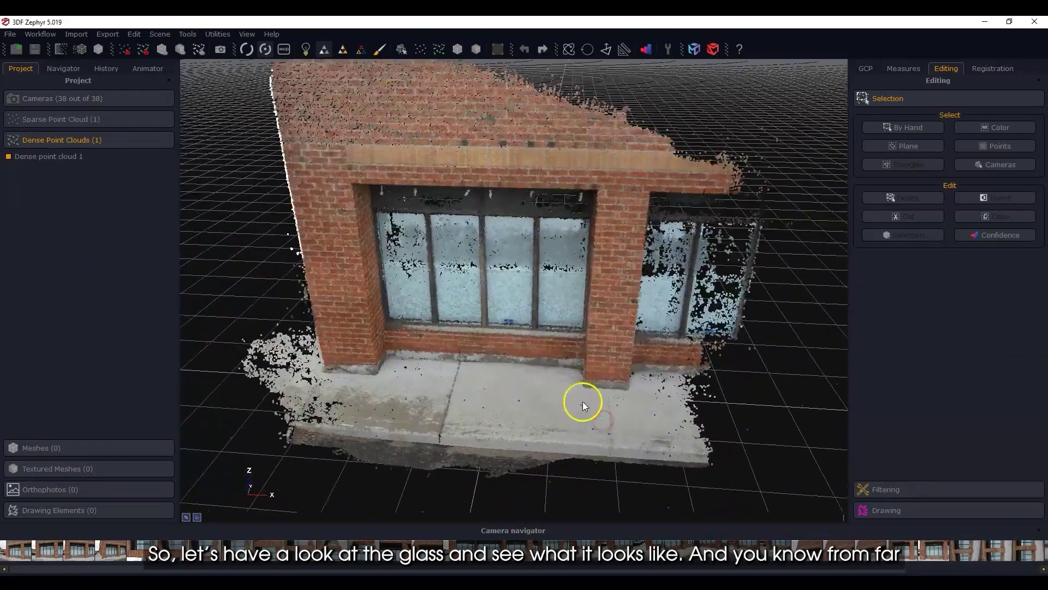
middle_click_drag(552, 357, 550, 405)
scroll(550, 399, "up", 4)
scroll(557, 366, "up", 5)
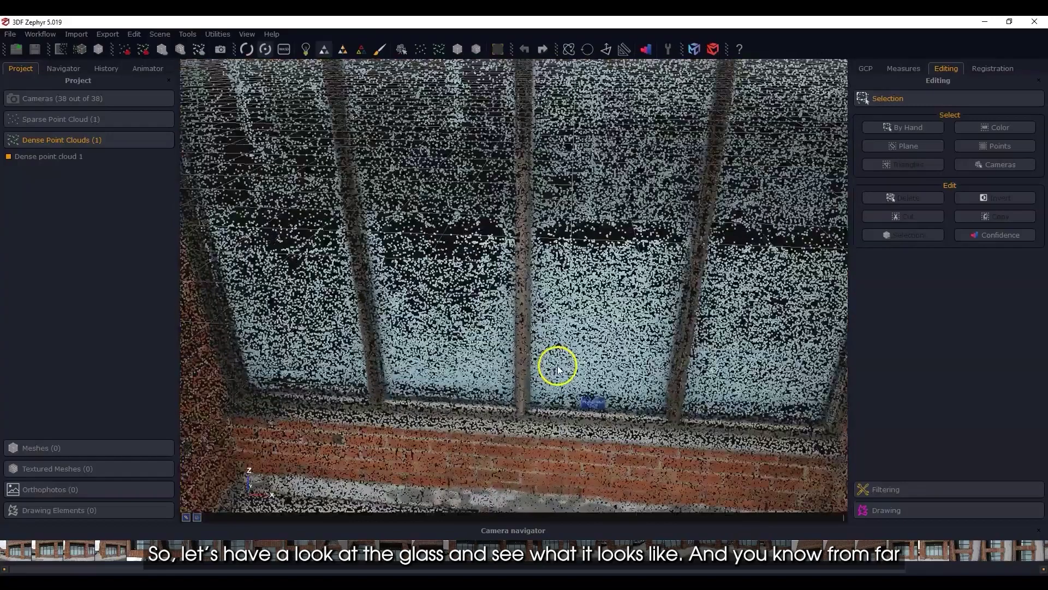
scroll(565, 371, "down", 8)
scroll(564, 386, "down", 5)
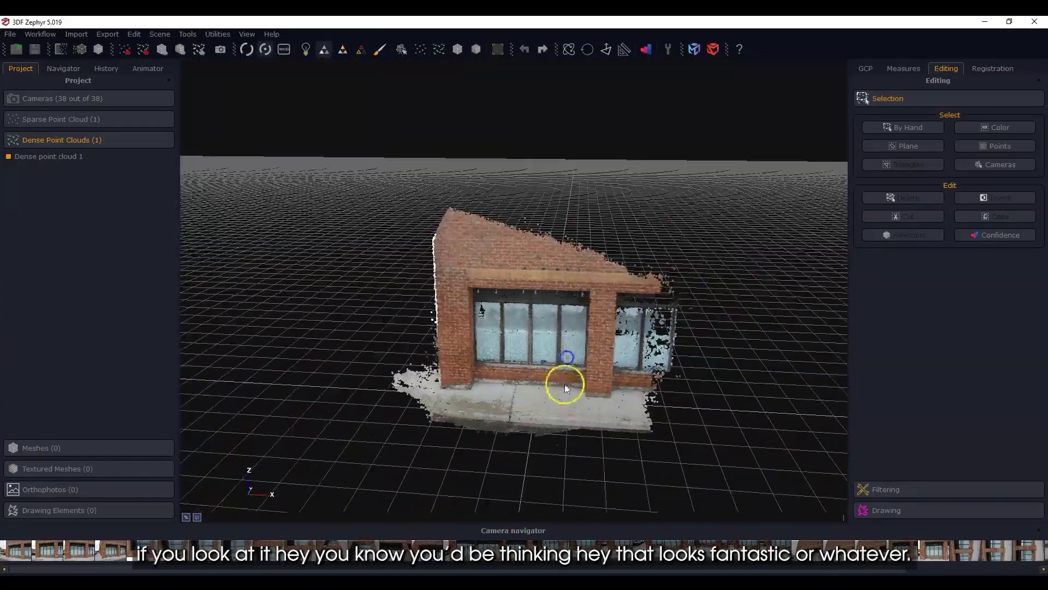
left_click_drag(564, 386, 665, 350)
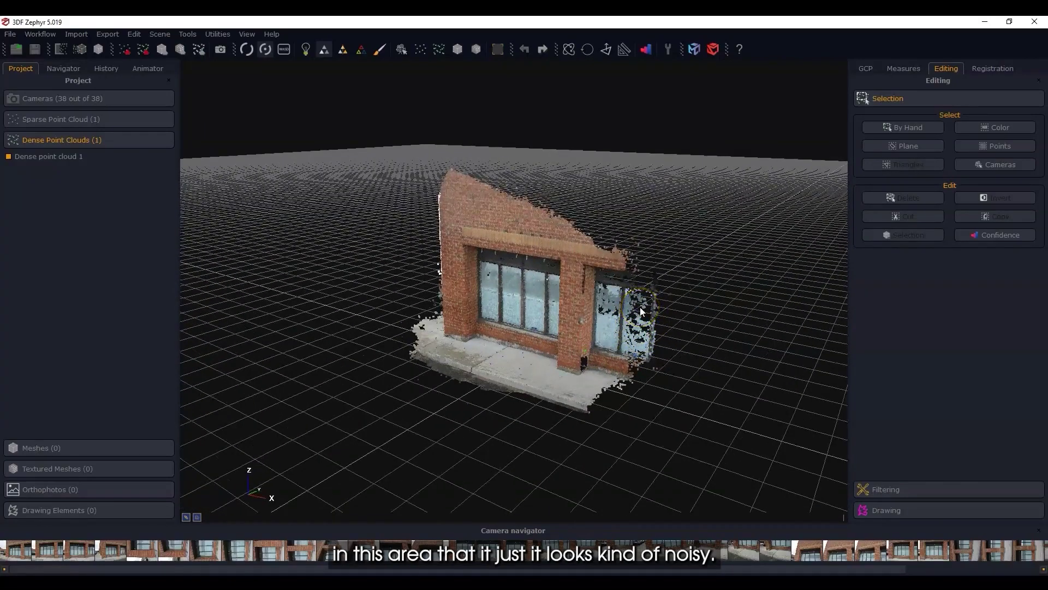
Inspect the point density across the individual glass panes from oblique close-up angles
scroll(548, 306, "up", 6)
scroll(524, 324, "up", 8)
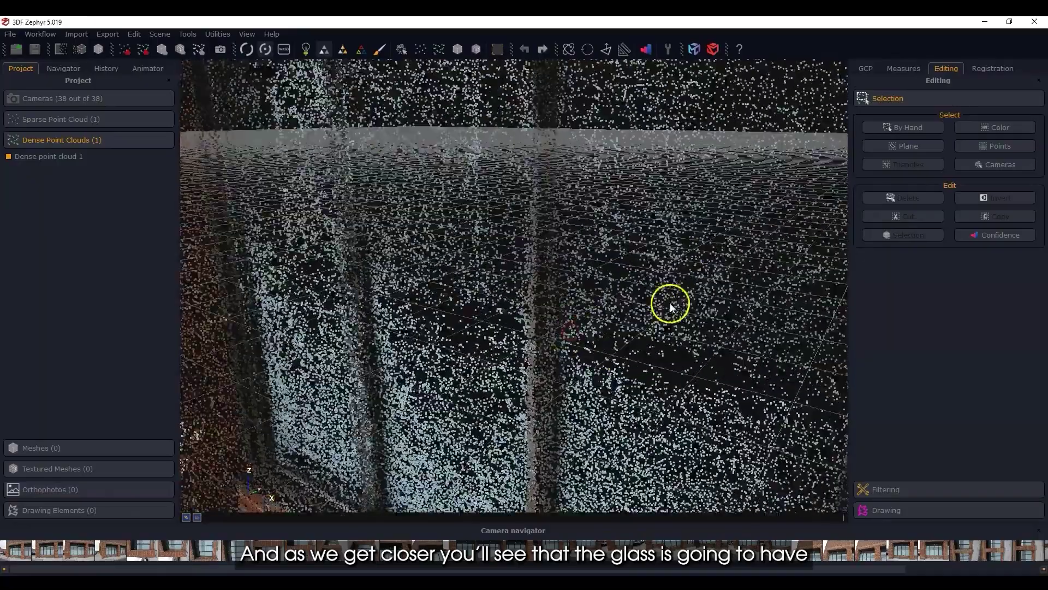
right_click_drag(534, 312, 578, 365)
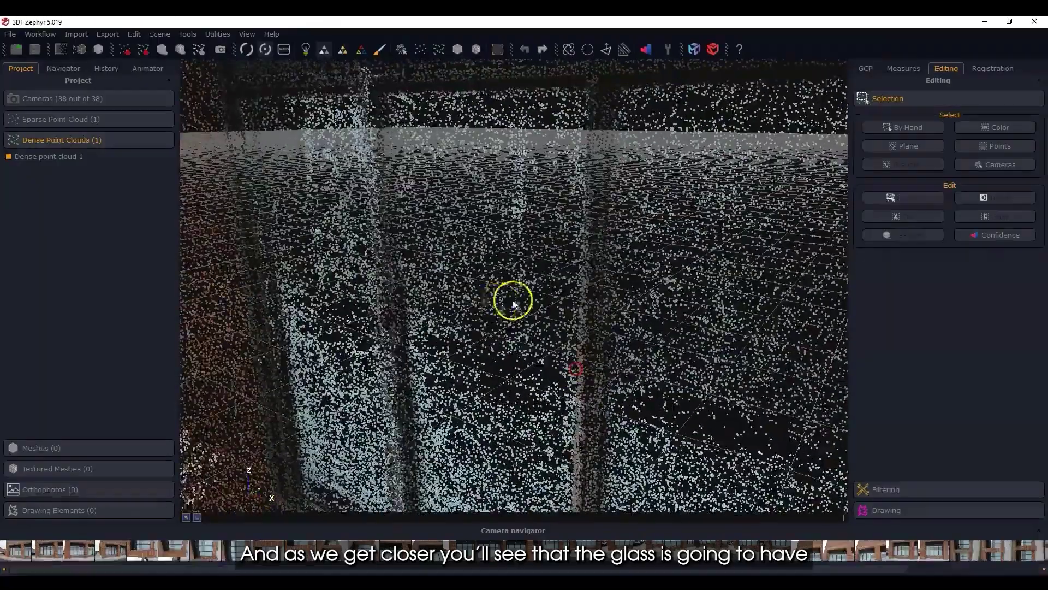
left_click_drag(513, 301, 677, 356)
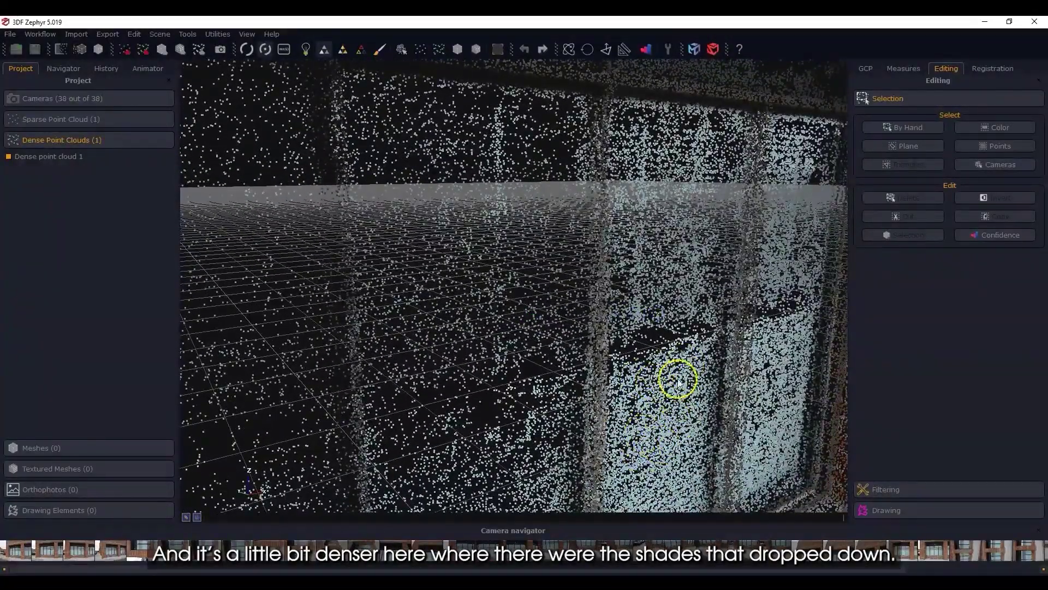
mouse_move(657, 397)
left_mouse_down()
mouse_move(693, 398)
mouse_move(516, 401)
mouse_move(658, 398)
mouse_move(665, 381)
left_mouse_up()
scroll(664, 381, "down", 2)
right_click_drag(664, 380, 489, 345)
scroll(489, 345, "down", 2)
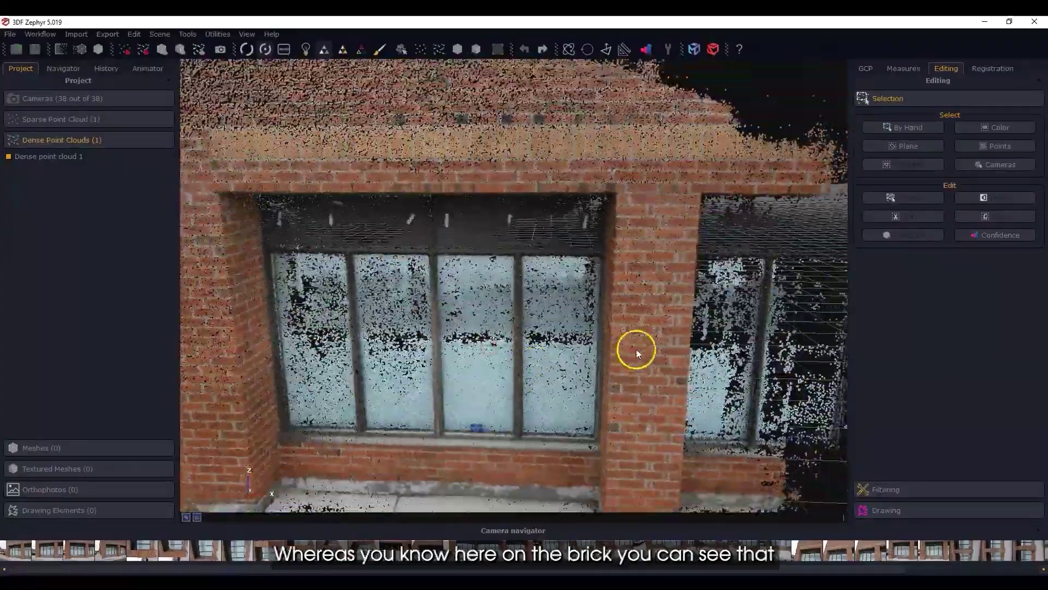
Examine the point coverage on the brick pillar beside the window and compare it with the glass
right_click_drag(637, 350, 651, 338)
left_click_drag(650, 338, 577, 359)
scroll(641, 357, "up", 4)
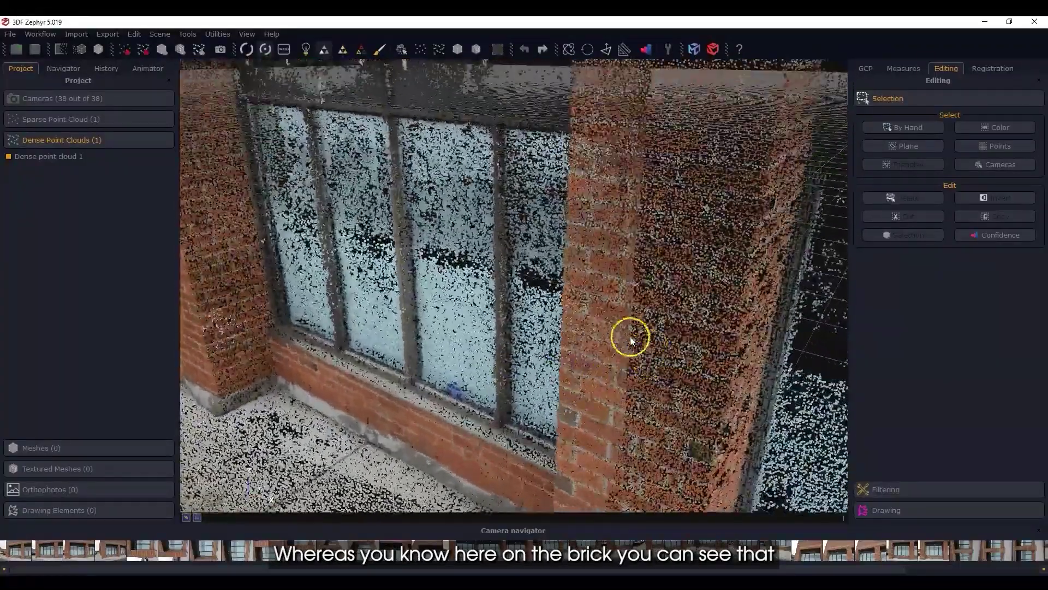
left_click_drag(629, 332, 594, 323)
scroll(574, 367, "down", 3)
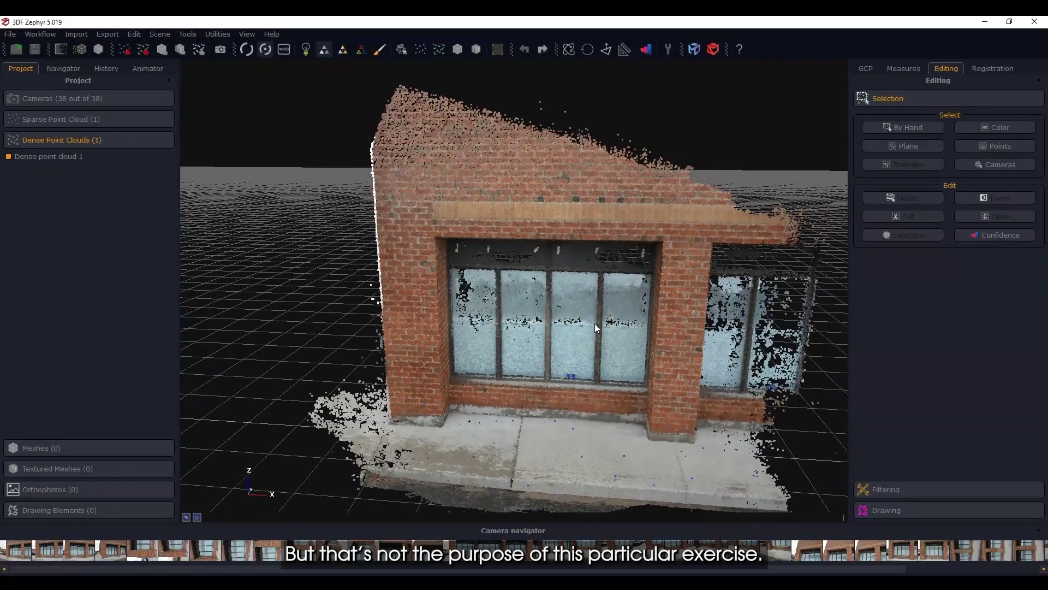
left_click_drag(595, 323, 547, 418)
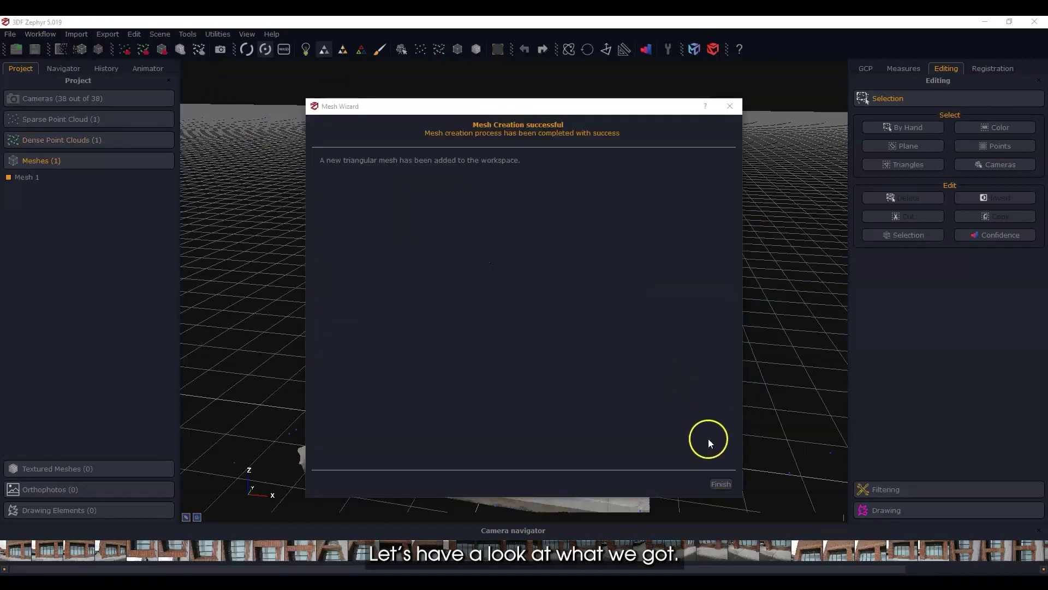
Close the completed Mesh Wizard and inspect the coloured mesh's surface quality around the window glass
left_click(726, 483)
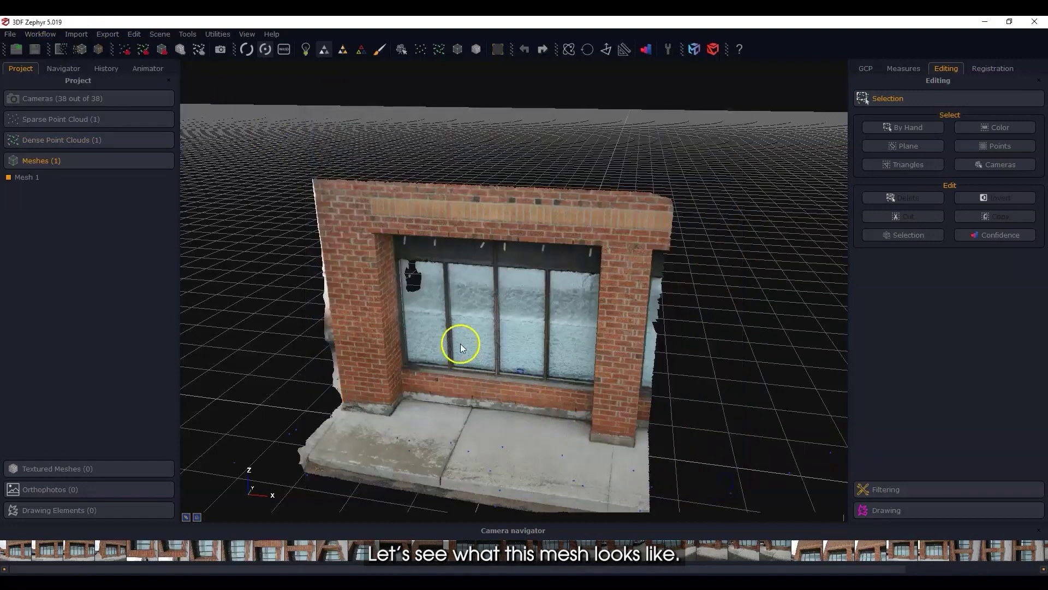
mouse_move(497, 344)
left_mouse_down()
mouse_move(526, 321)
mouse_move(477, 346)
left_mouse_up()
scroll(513, 334, "down", 3)
scroll(477, 346, "up", 10)
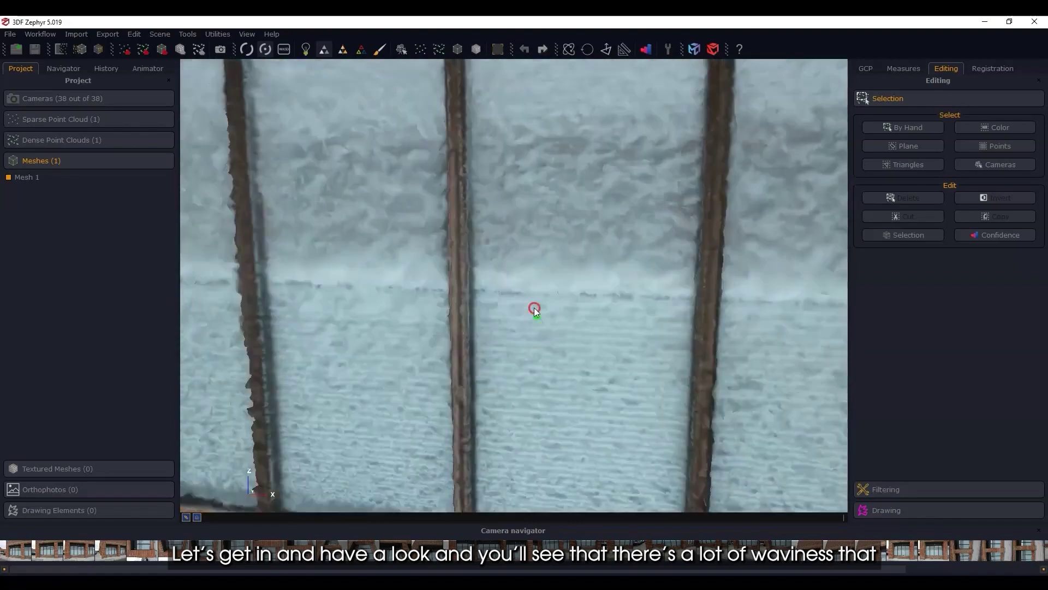
scroll(605, 319, "down", 5)
left_click_drag(604, 319, 505, 330)
scroll(552, 296, "down", 2)
left_click_drag(575, 295, 689, 289)
scroll(495, 320, "down", 8)
left_click_drag(585, 379, 539, 366)
scroll(551, 376, "down", 5)
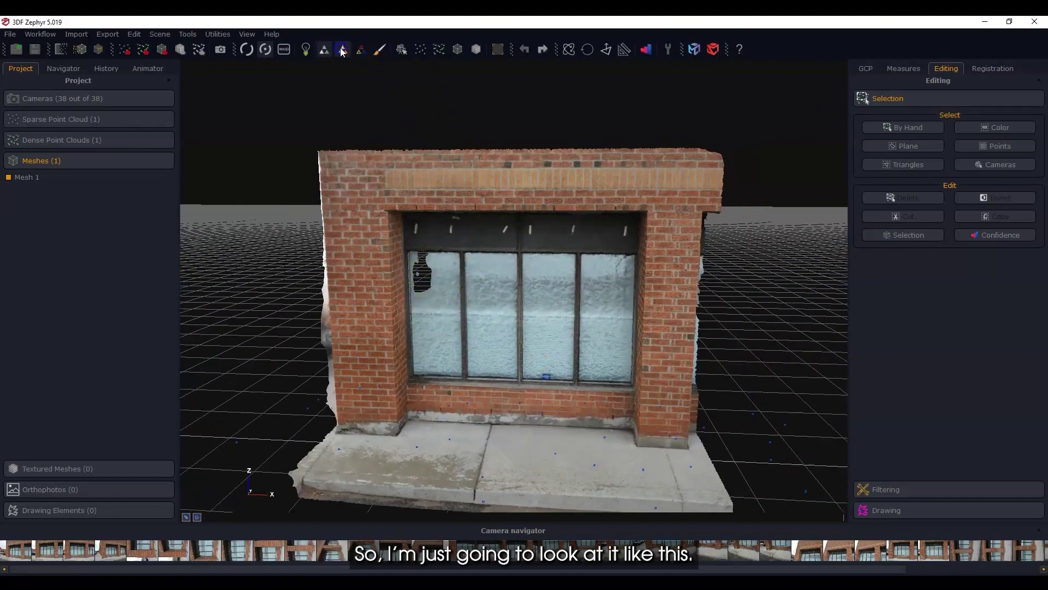
Display the mesh with lighting and without colours, and examine the surface of the glass panes and recess
left_click(307, 51)
left_click_drag(531, 332, 547, 312)
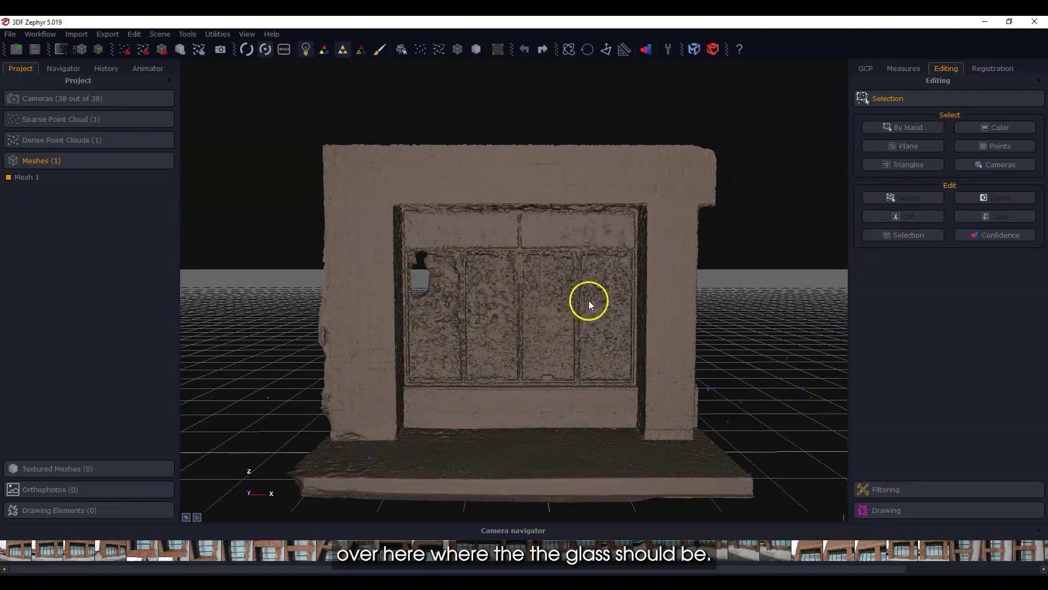
scroll(555, 346, "up", 5)
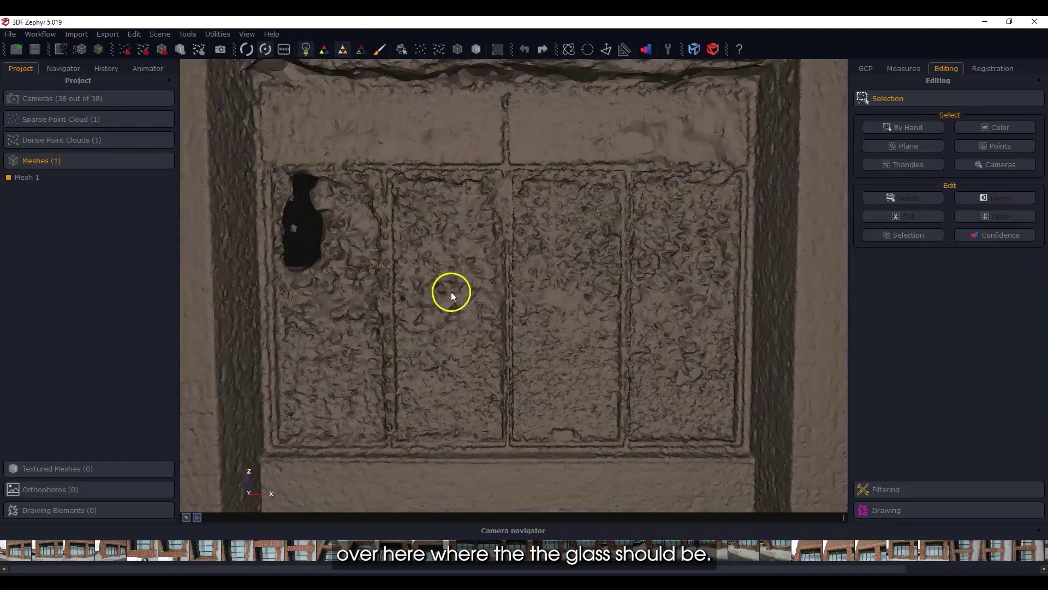
scroll(590, 167, "down", 2)
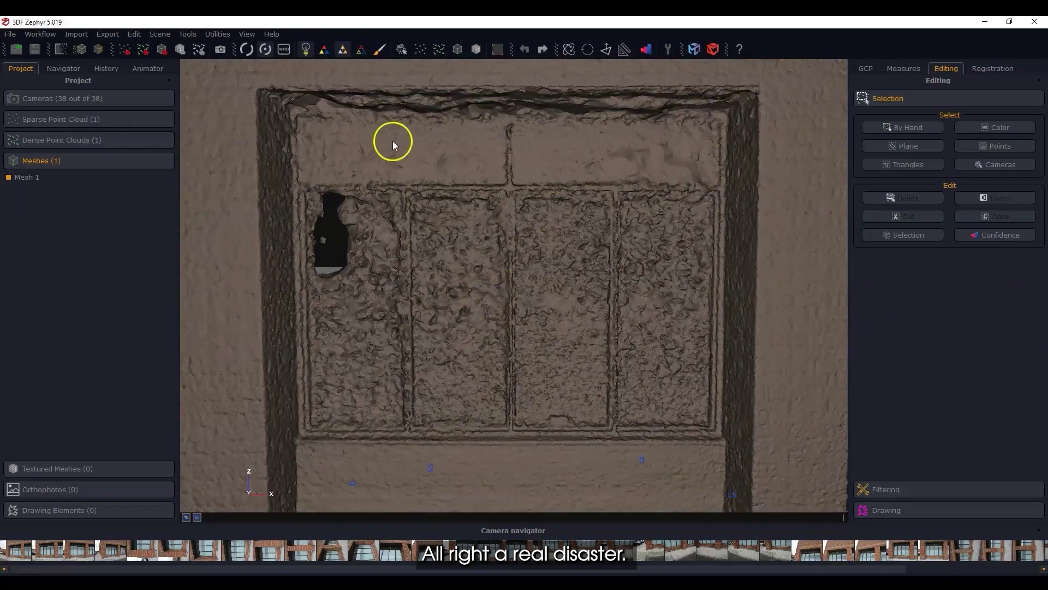
left_click_drag(585, 159, 602, 134)
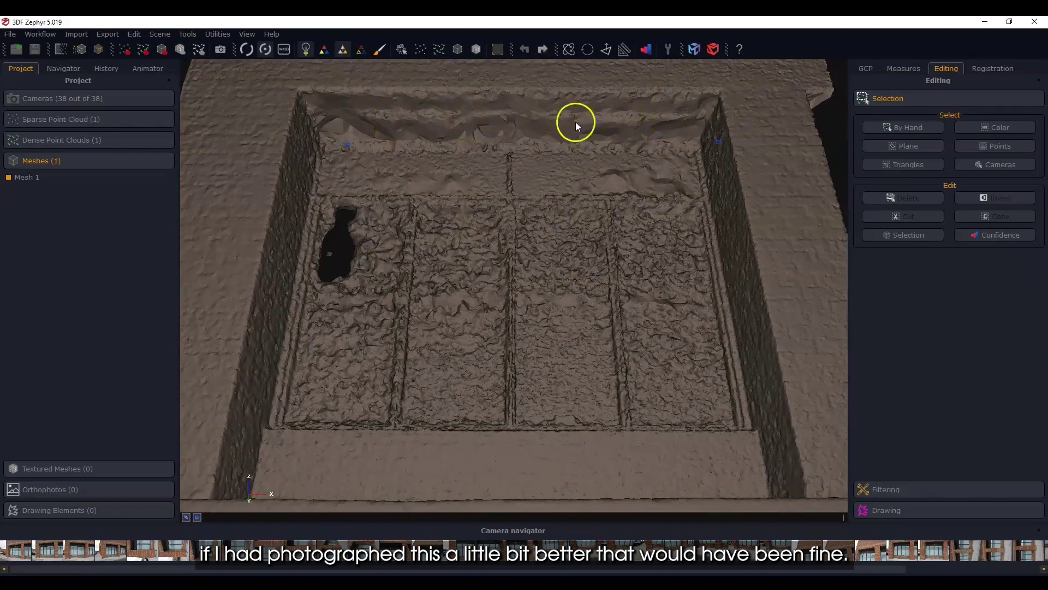
mouse_move(656, 159)
left_mouse_down()
mouse_move(632, 236)
mouse_move(529, 311)
mouse_move(523, 331)
mouse_move(627, 316)
mouse_move(548, 330)
mouse_move(631, 304)
left_mouse_up()
scroll(537, 323, "up", 5)
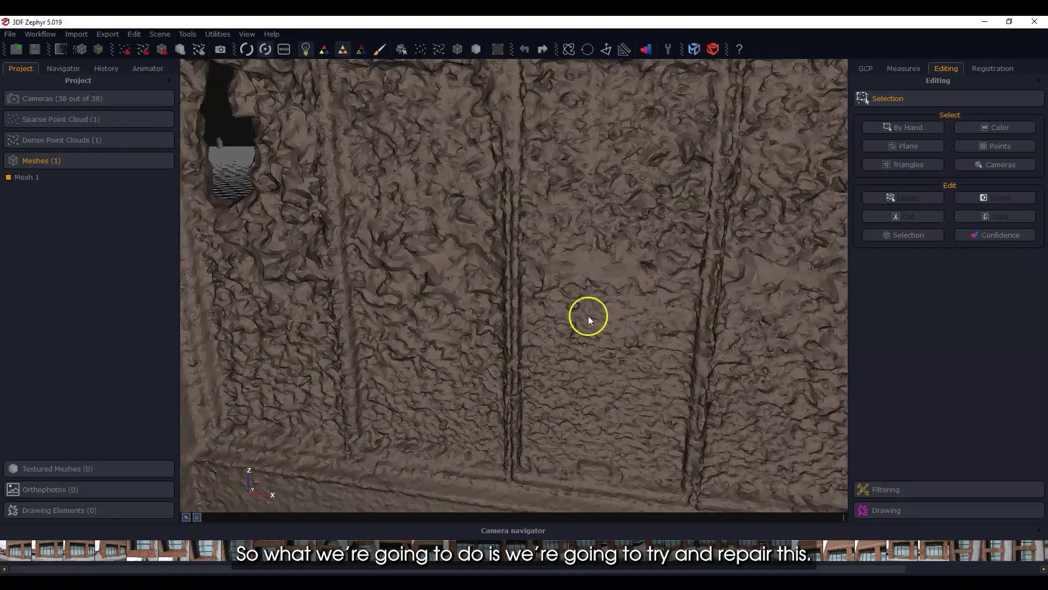
Review the whole uncoloured storefront mesh from several angles to judge which window areas need repair
scroll(584, 316, "down", 6)
left_click_drag(558, 353, 580, 331)
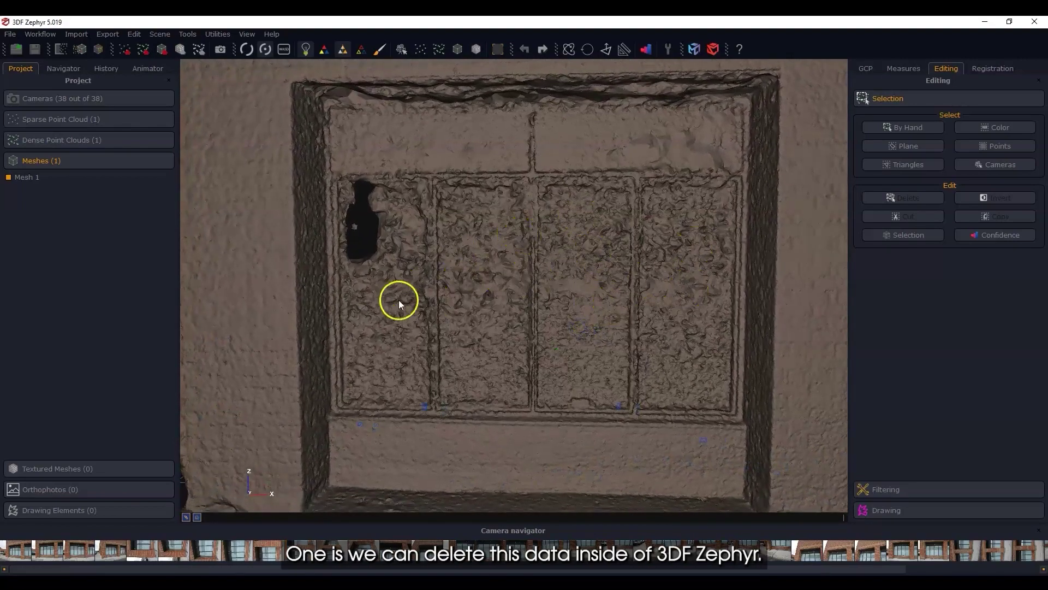
scroll(615, 299, "down", 3)
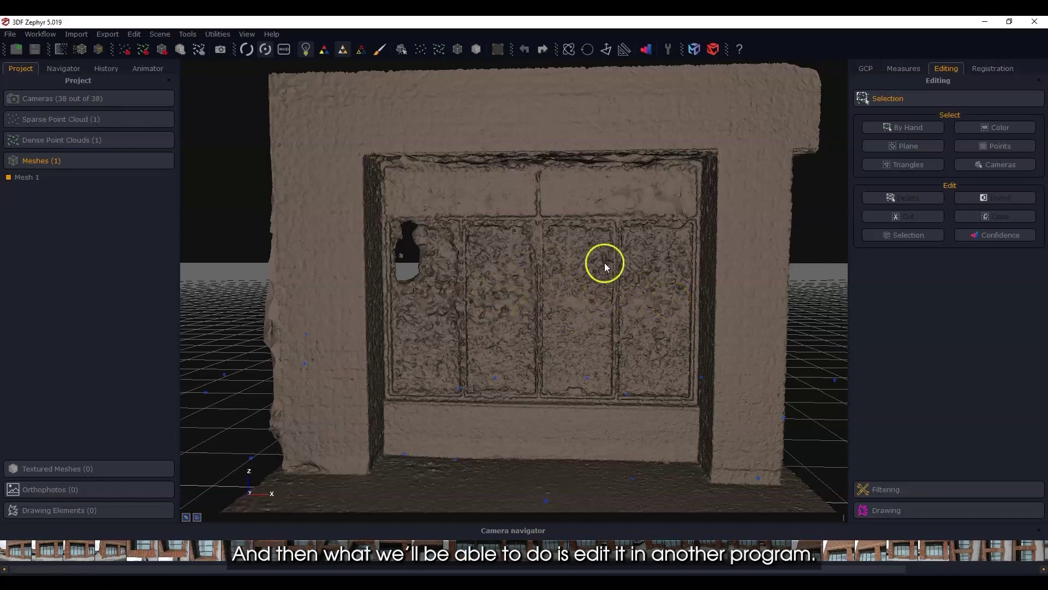
left_click_drag(603, 322, 601, 347)
right_click_drag(584, 346, 585, 280)
left_click_drag(585, 280, 523, 330)
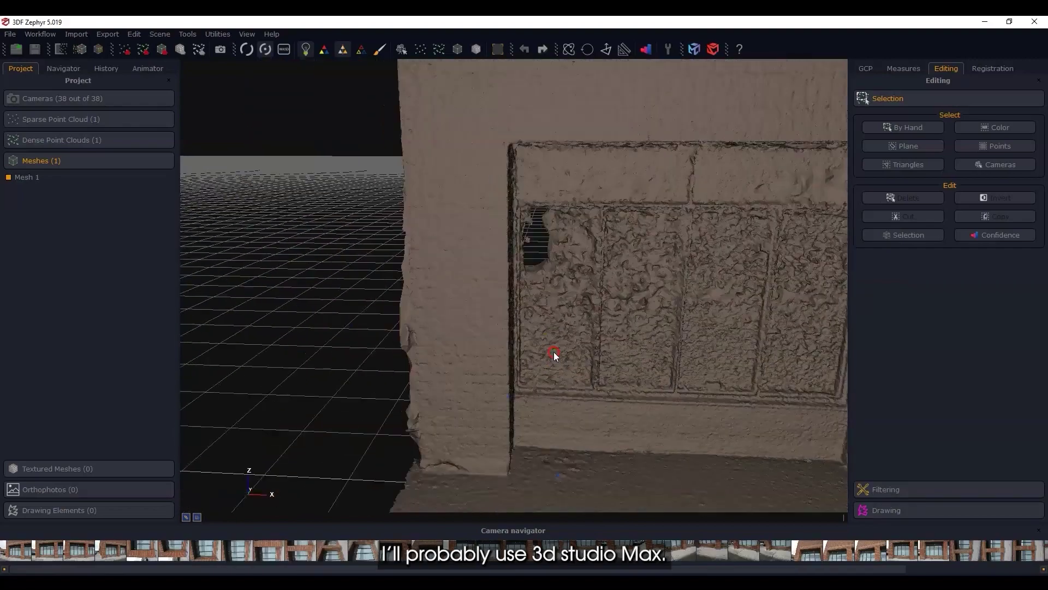
left_click_drag(581, 276, 597, 304)
mouse_move(555, 375)
left_mouse_down()
mouse_move(597, 346)
mouse_move(576, 389)
mouse_move(588, 389)
mouse_move(556, 362)
left_mouse_up()
scroll(590, 367, "down", 4)
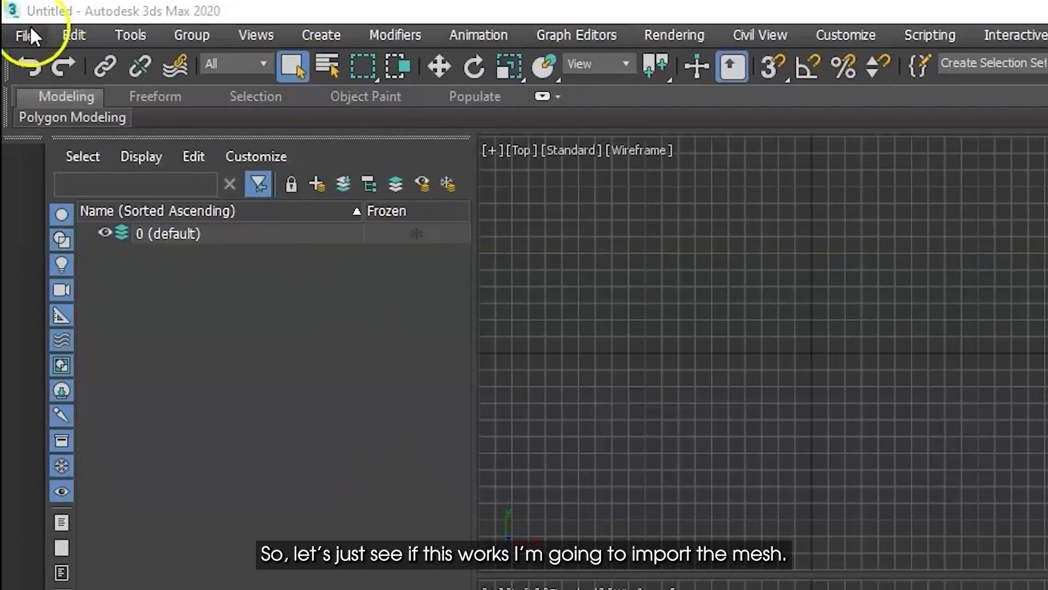
Switch to 3ds Max and import the Glass_Exported OBJ with Flip ZY-axis turned off
left_click(32, 36)
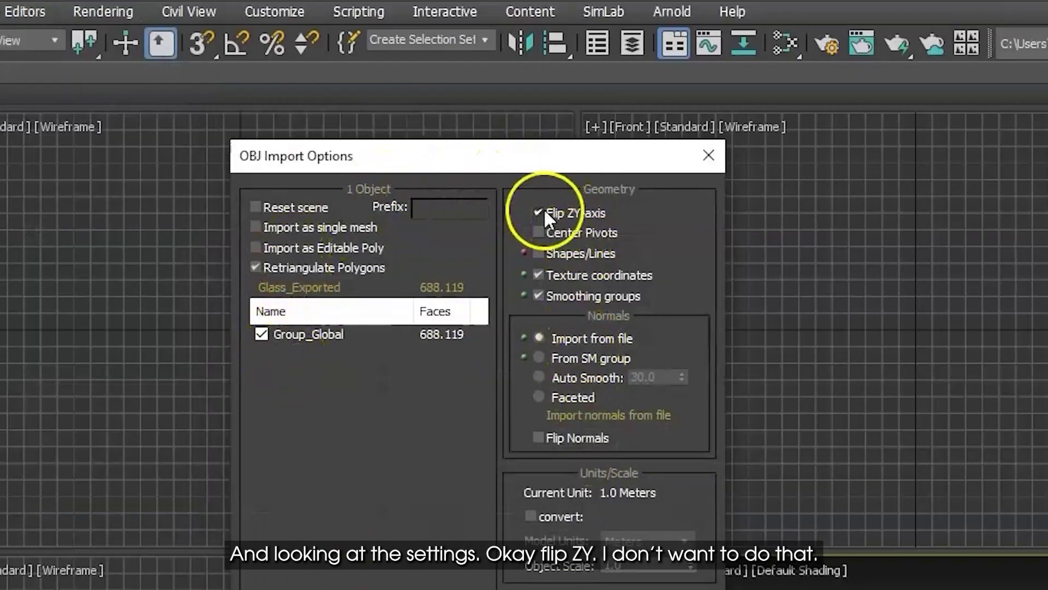
left_click(564, 212)
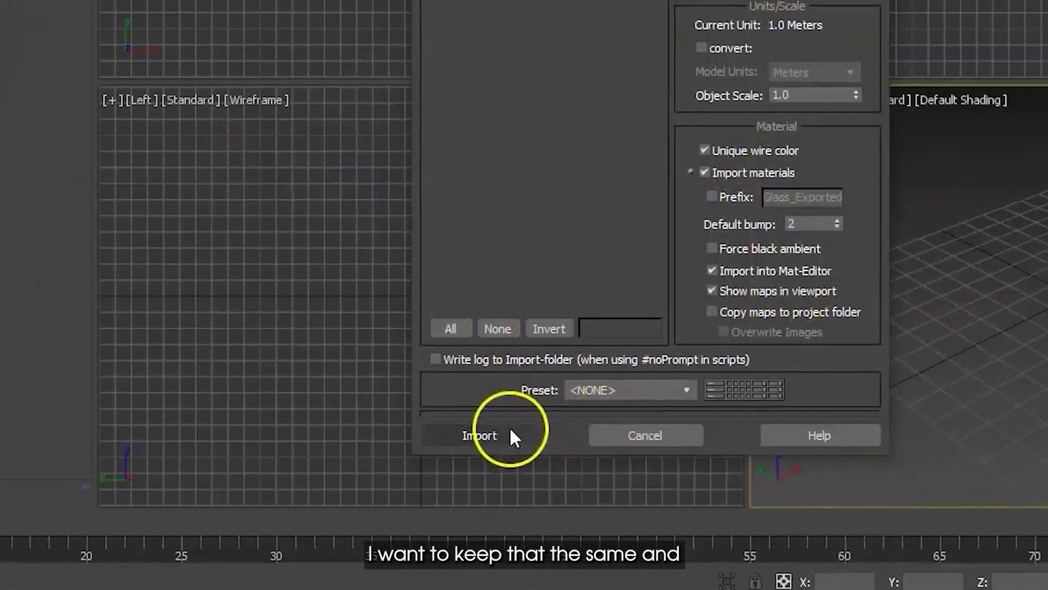
left_click(481, 435)
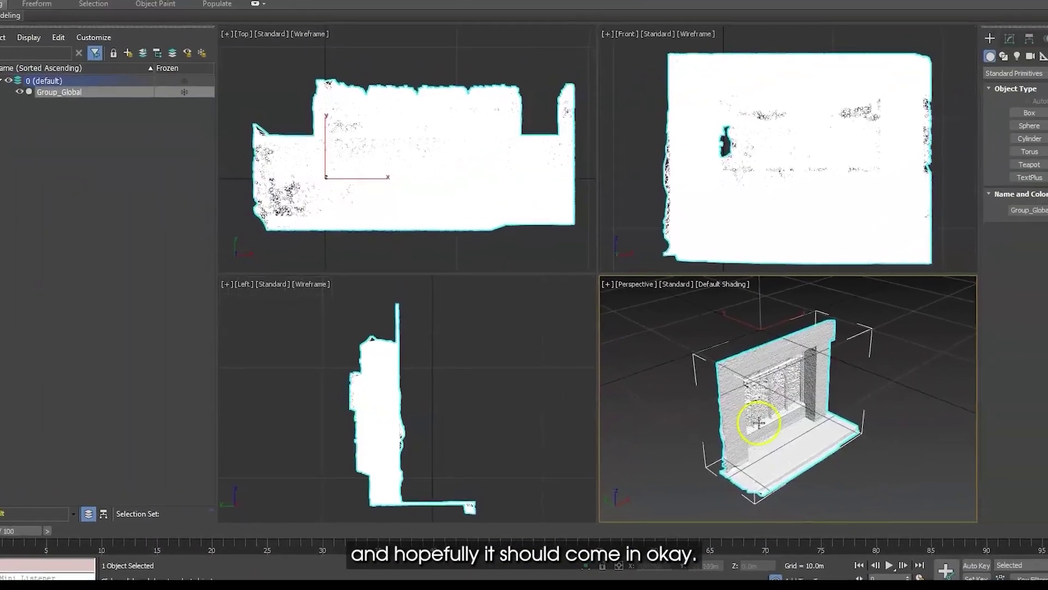
Maximize the perspective viewport and examine the window area of the imported mesh
key("alt+w")
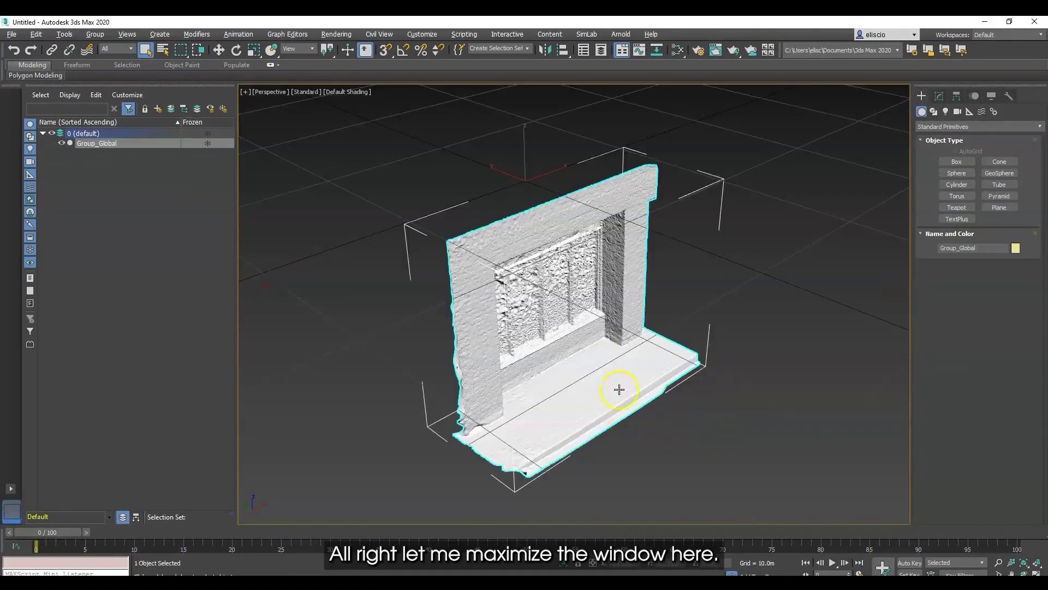
middle_click_drag(619, 389, 567, 377, "alt")
scroll(623, 312, "up", 5)
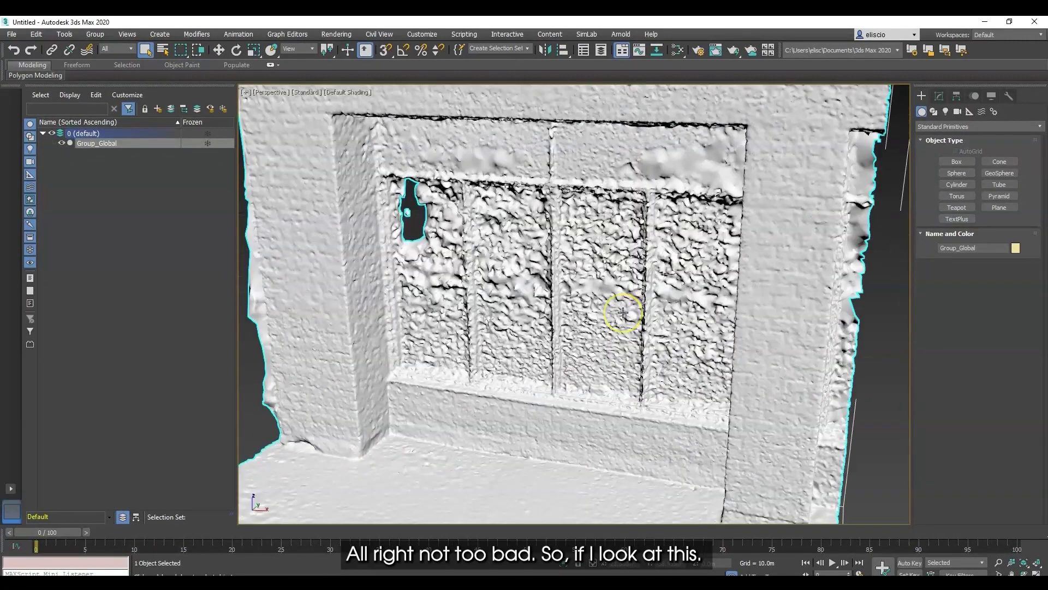
mouse_move(623, 312)
middle_mouse_down("alt")
mouse_move(608, 332)
mouse_move(632, 313)
mouse_move(619, 326)
middle_mouse_up("alt")
Show the mesh in the front view with Default Shading instead of wireframe
key("f")
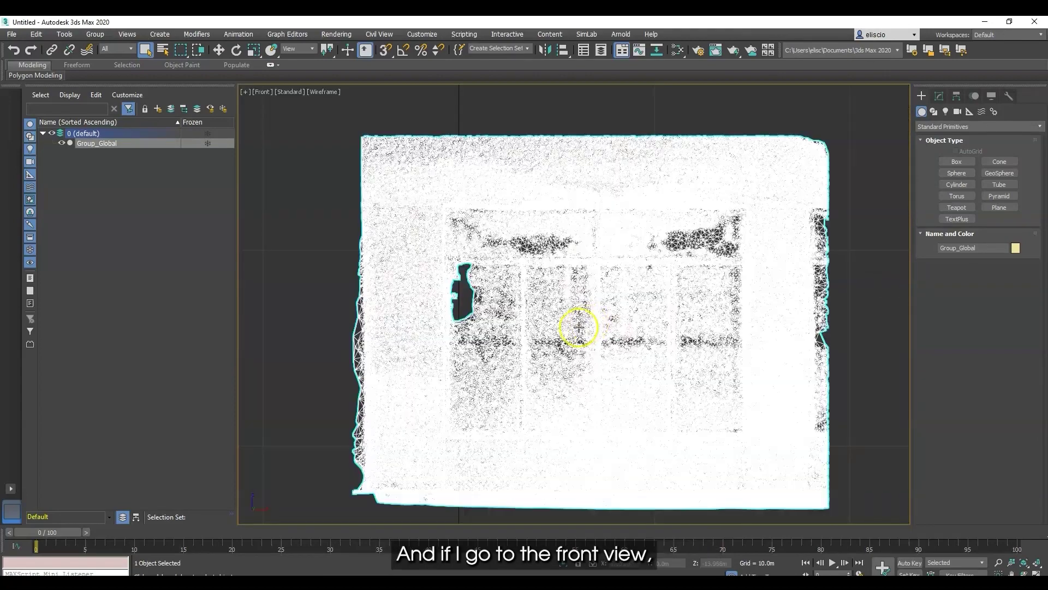
scroll(594, 352, "up", 2)
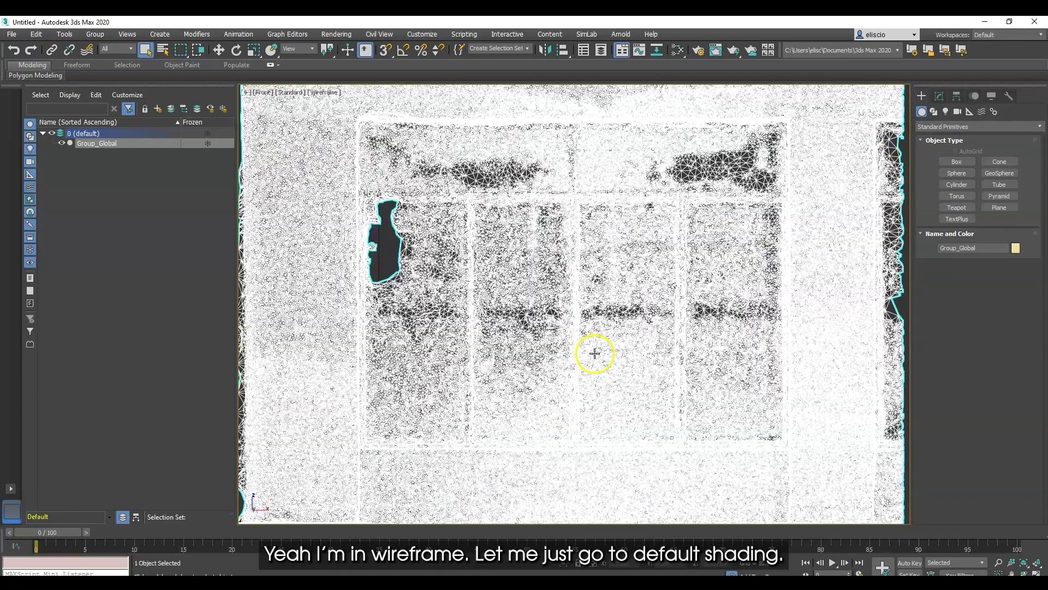
left_click(326, 103)
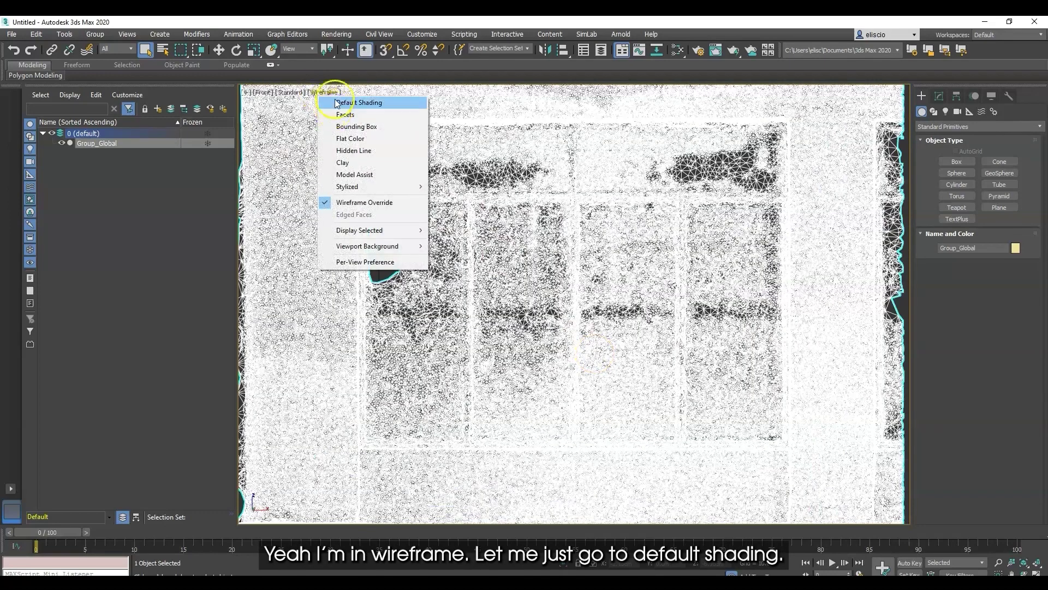
left_click(335, 100)
scroll(587, 267, "down", 2)
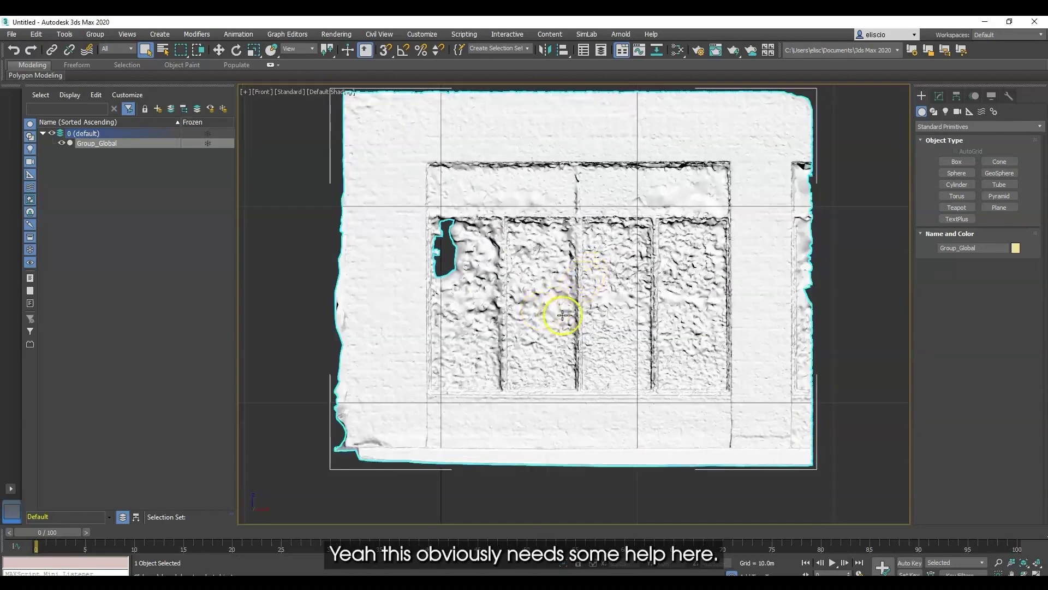
Activate the Move tool for the imported Group_Global mesh
scroll(498, 331, "up", 2)
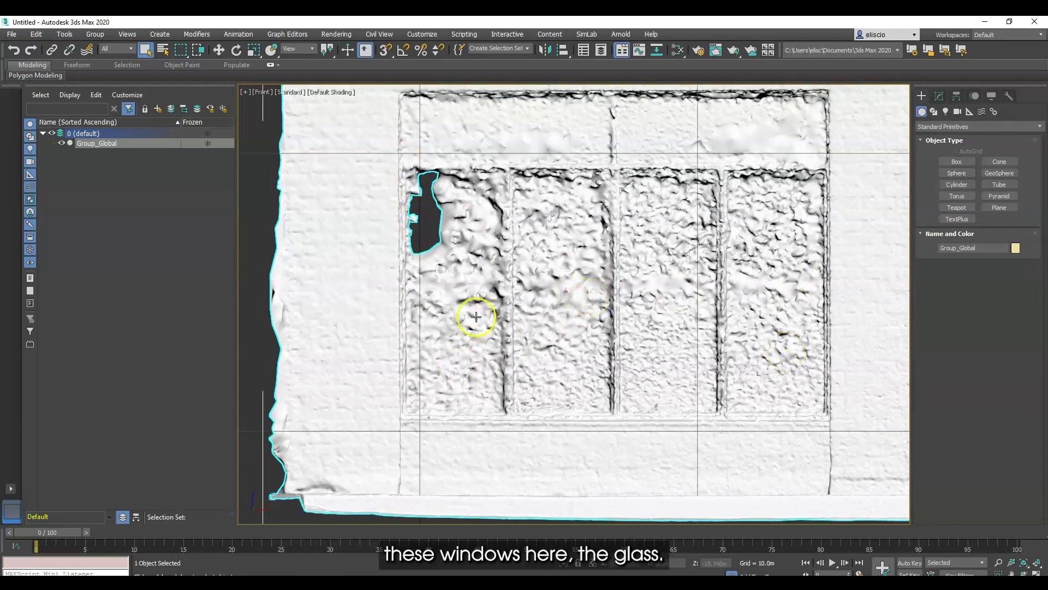
scroll(476, 317, "up", 2)
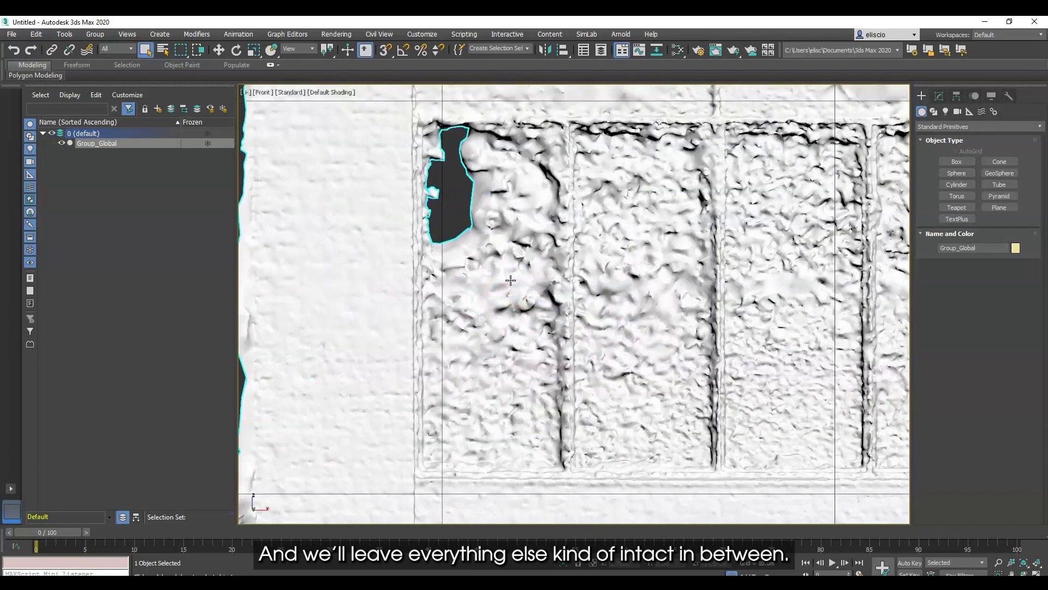
middle_click_drag(510, 280, 508, 303)
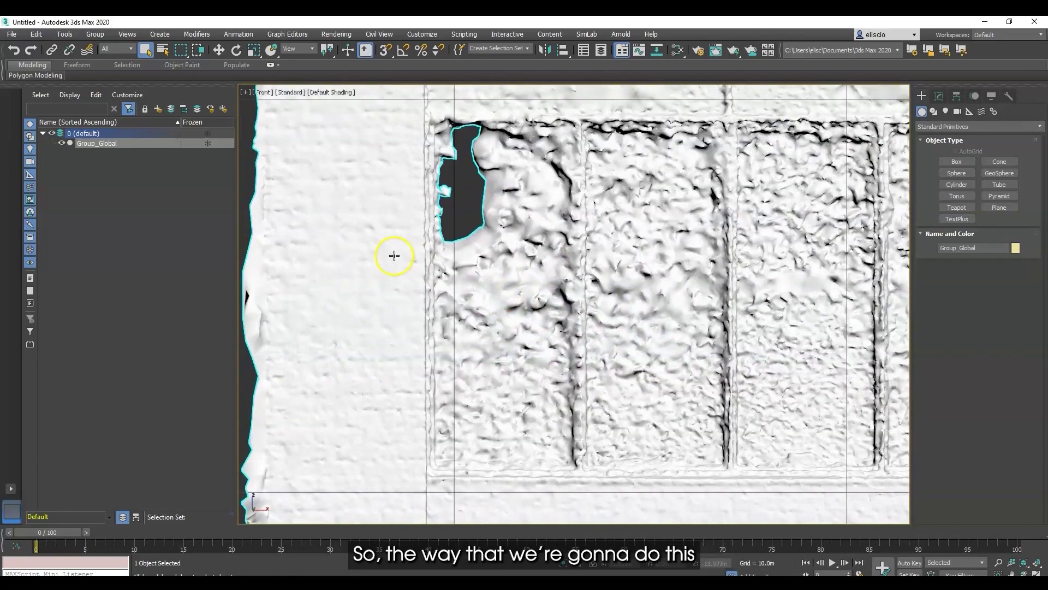
right_click(339, 236)
left_click(355, 250)
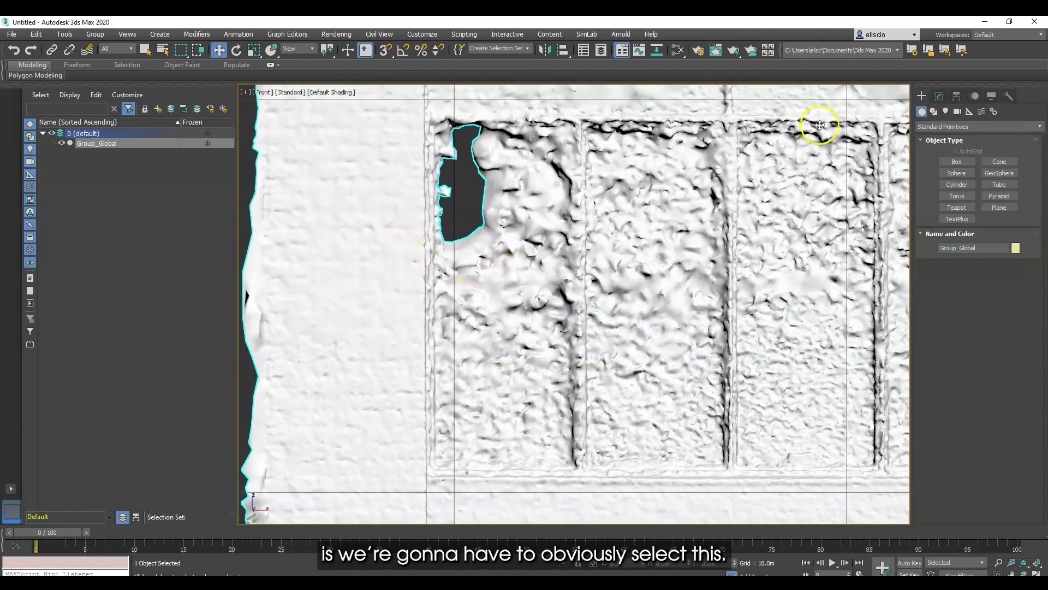
Open the Group_Global Editable Mesh for editing at Polygon level
left_click(939, 96)
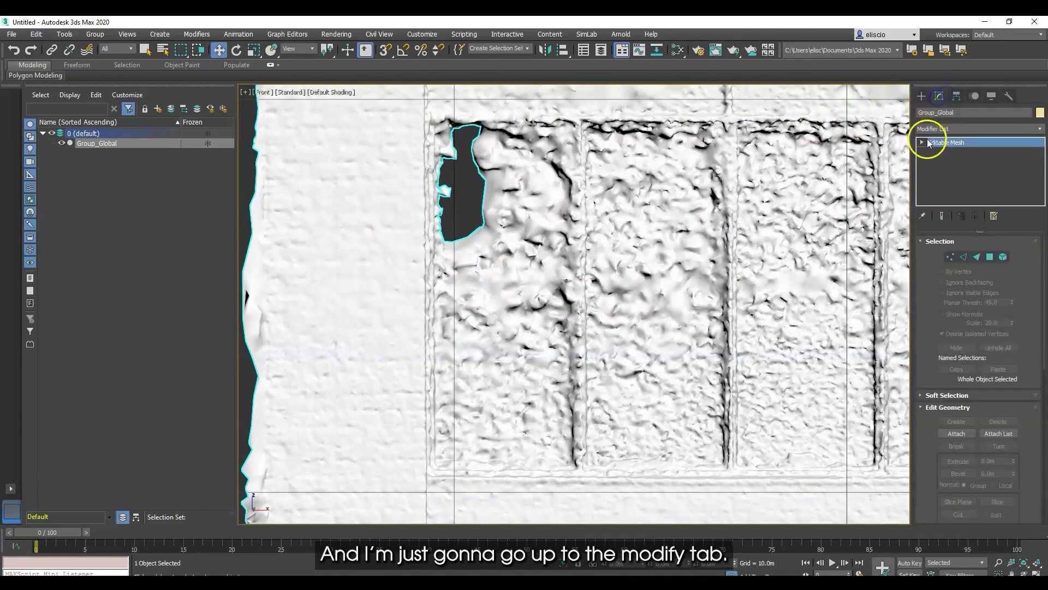
left_click(923, 142)
left_click(944, 180)
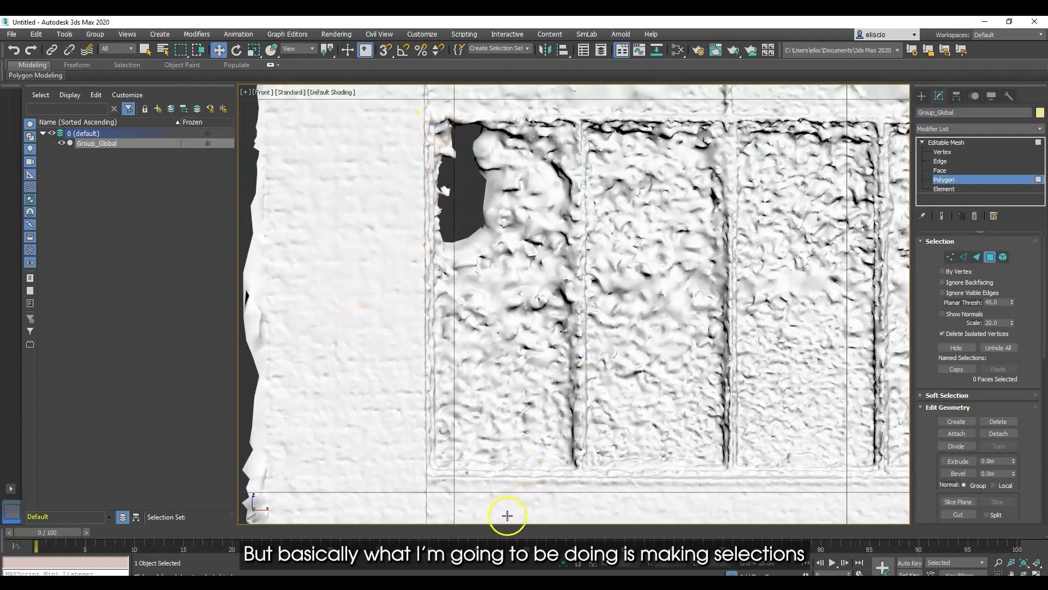
With the Select Object tool, select all polygons of the leftmost noisy glass pane inside its frame and delete them
left_click_drag(435, 465, 537, 231)
key("ctrl+z")
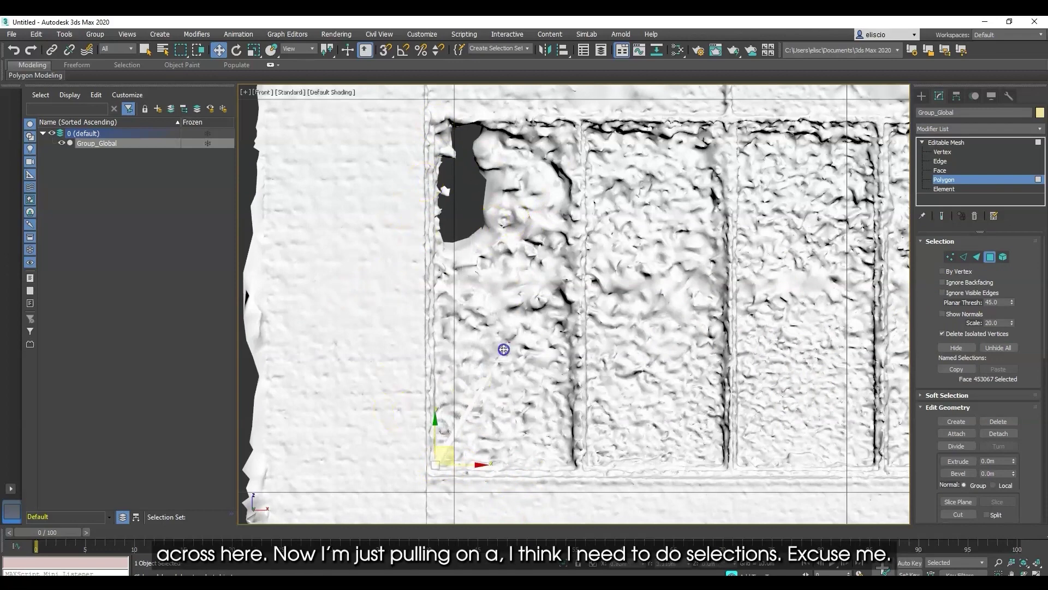
left_click(145, 50)
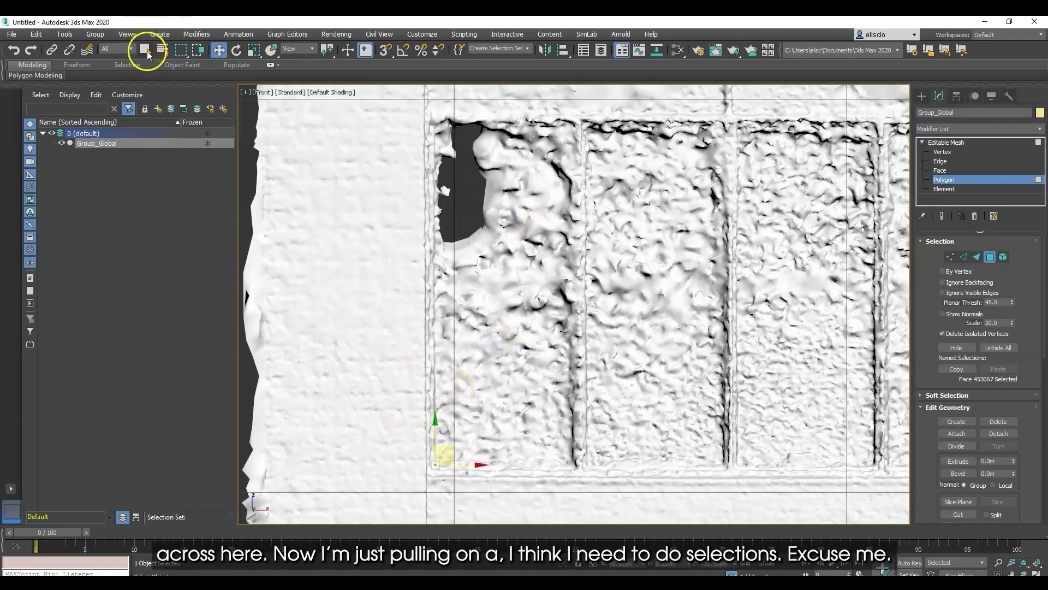
left_click(460, 443)
left_click_drag(436, 463, 453, 443)
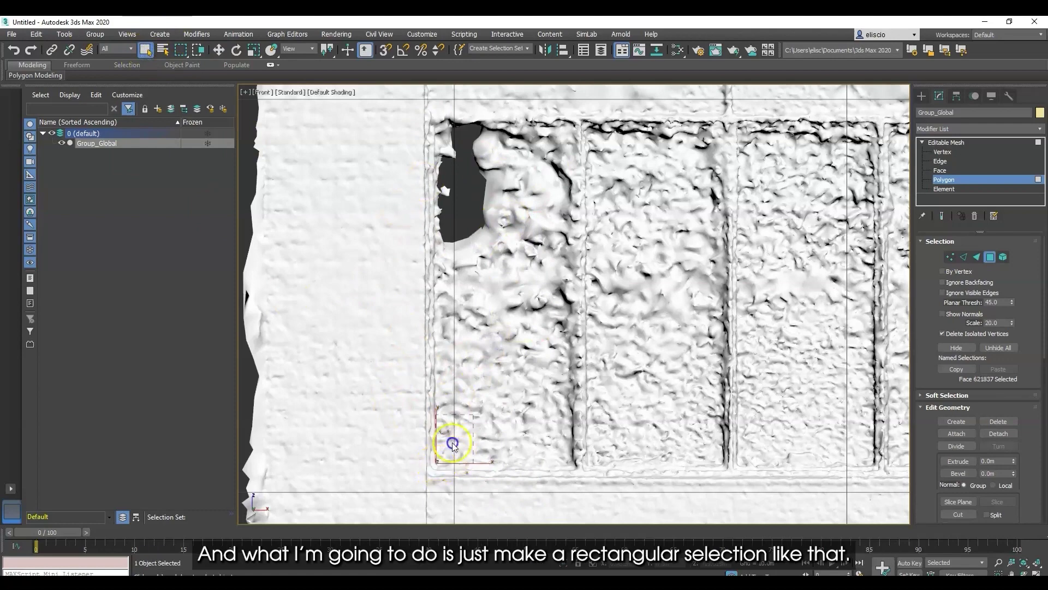
left_click_drag(536, 238, 576, 125)
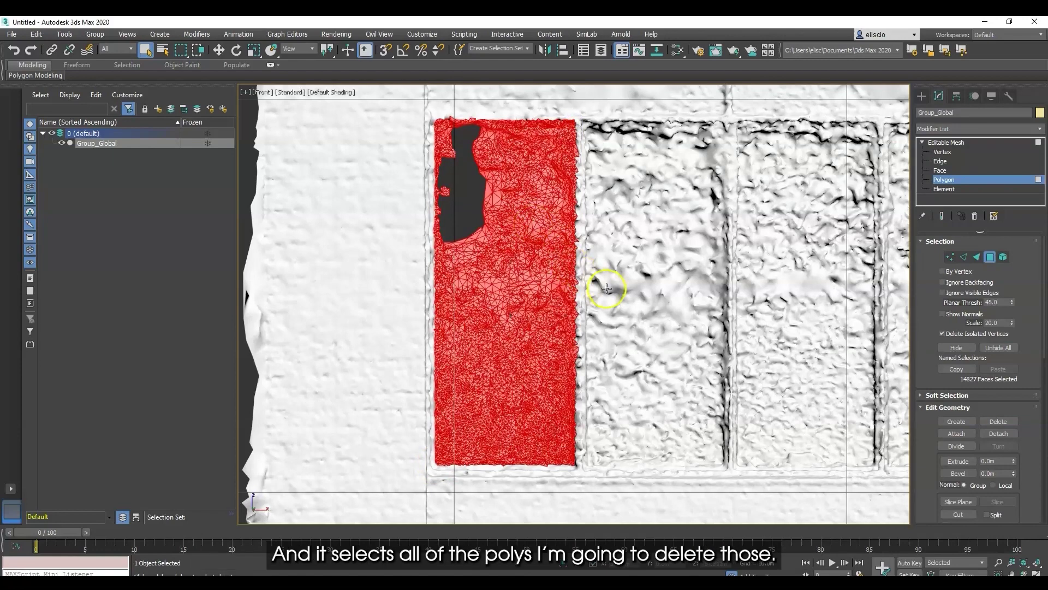
key("Delete")
Select the polygons of the second glass pane within its frame and delete them
middle_click_drag(660, 300, 532, 292)
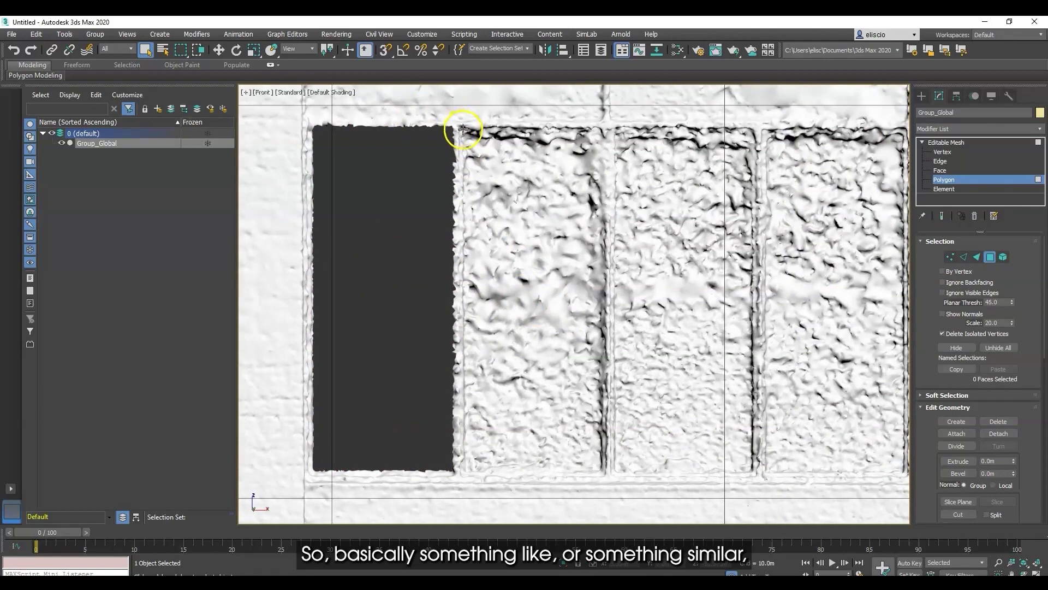
left_click(472, 191)
left_click_drag(564, 435, 602, 471)
key("Delete")
Remove the third pane's noisy polygons with a rectangular selection matching the previous openings
middle_click_drag(686, 269, 516, 266)
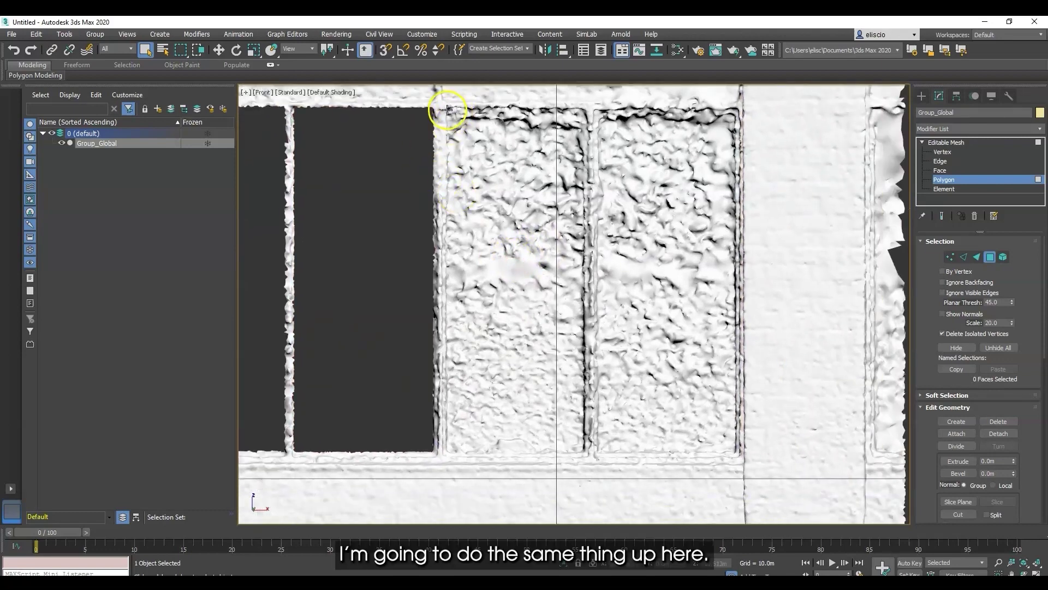
left_click_drag(447, 110, 574, 436)
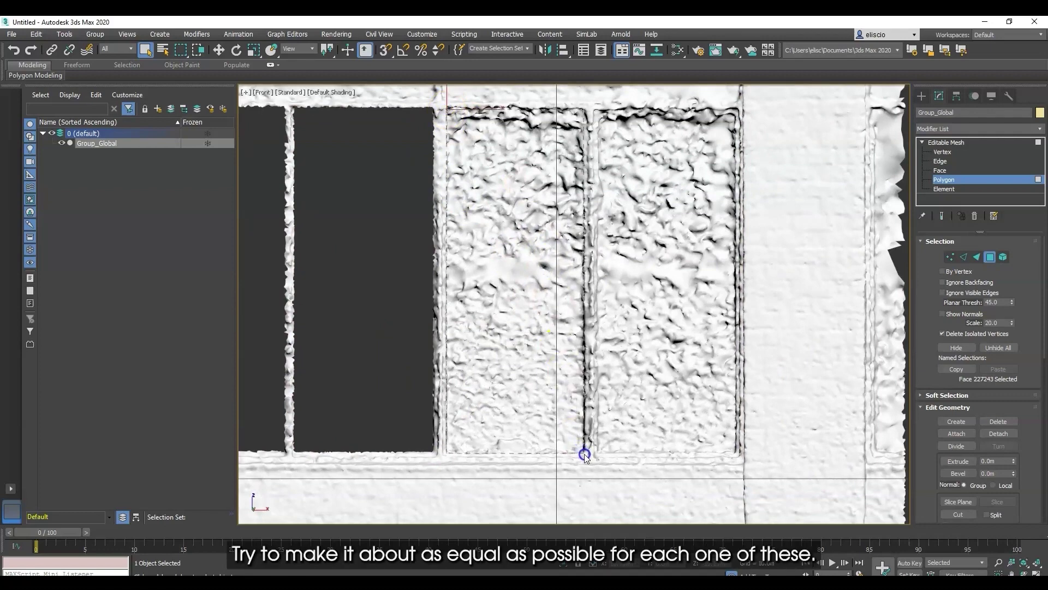
left_click_drag(585, 454, 585, 453)
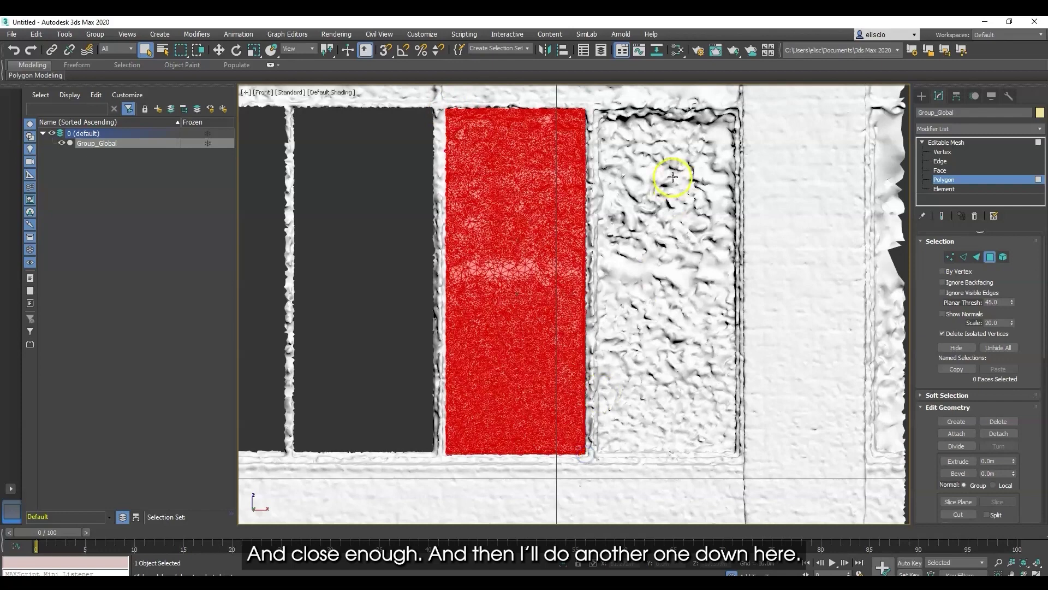
key("Delete")
Select the polygons of the fourth, rightmost glass pane and delete them, keeping the frame
middle_click_drag(666, 219, 553, 217)
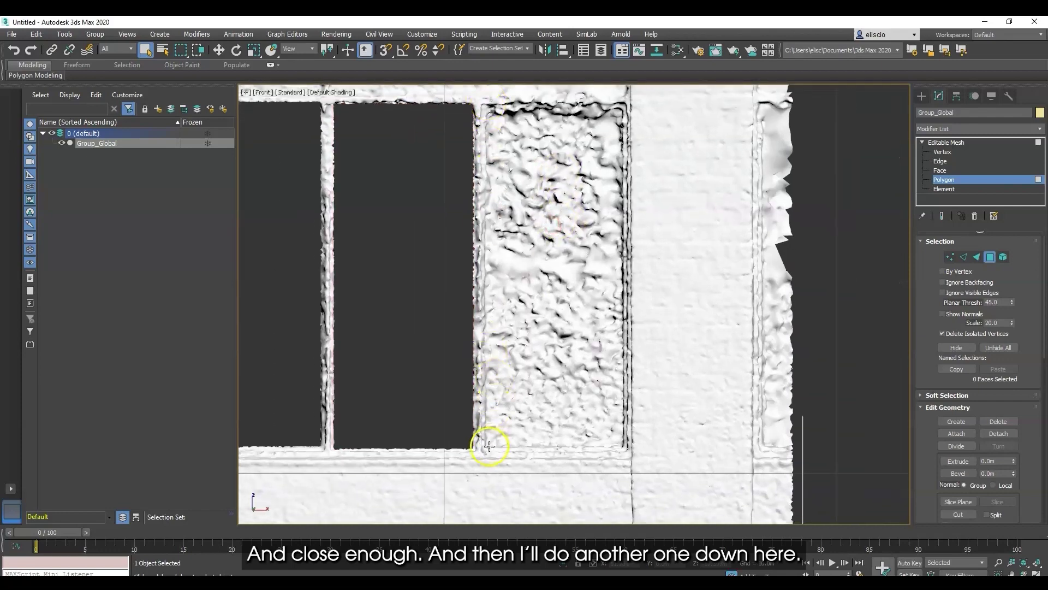
left_click_drag(486, 447, 605, 143)
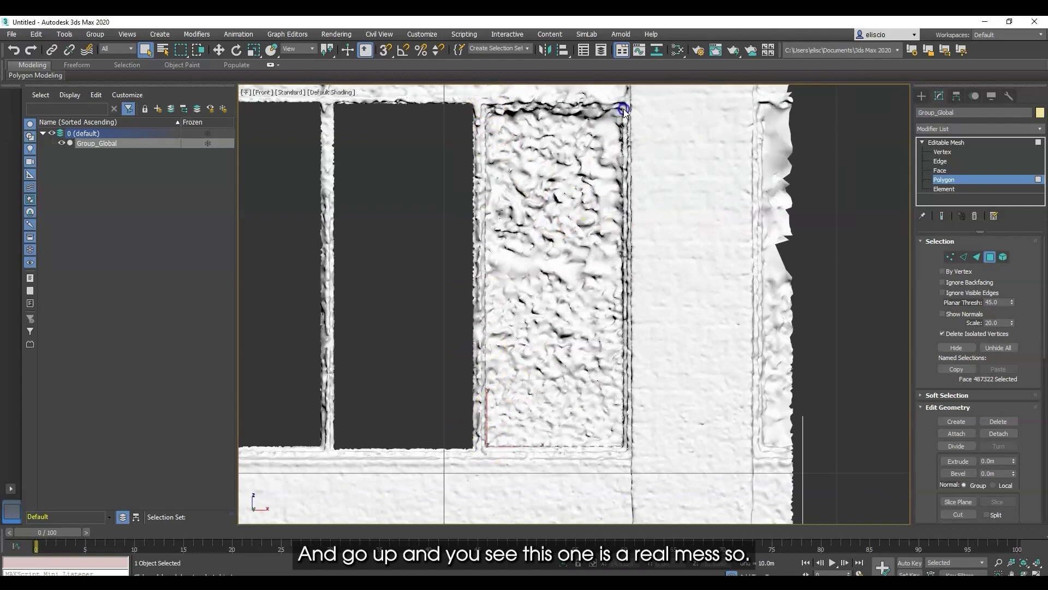
left_click_drag(624, 112, 621, 115)
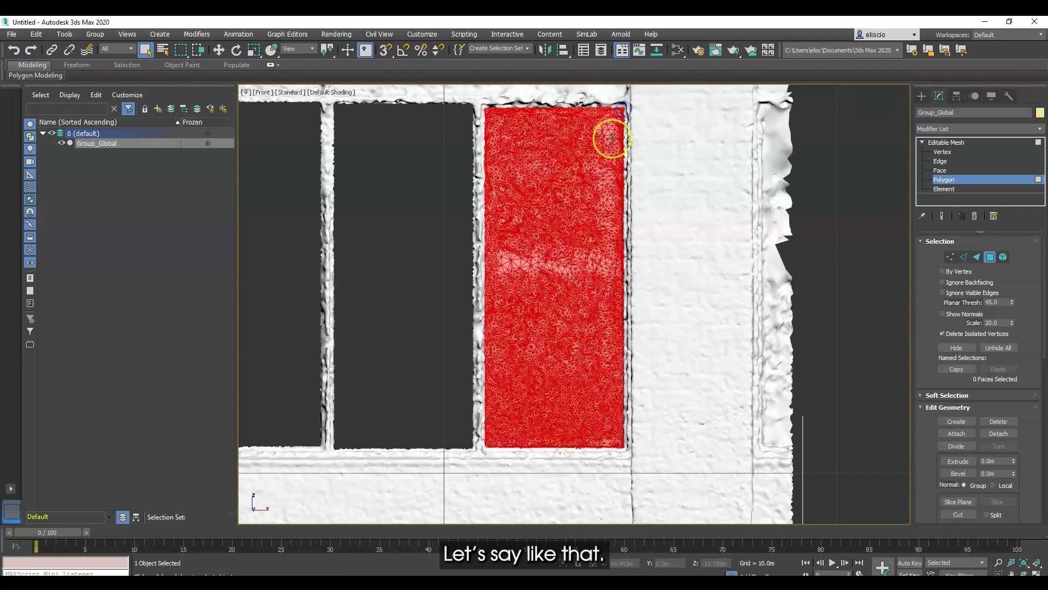
key("Delete")
Create a flat Plane covering all four window openings in the front view, about 8.85 m long and 15.1 m wide
scroll(532, 214, "down", 3)
middle_click_drag(442, 248, 568, 254)
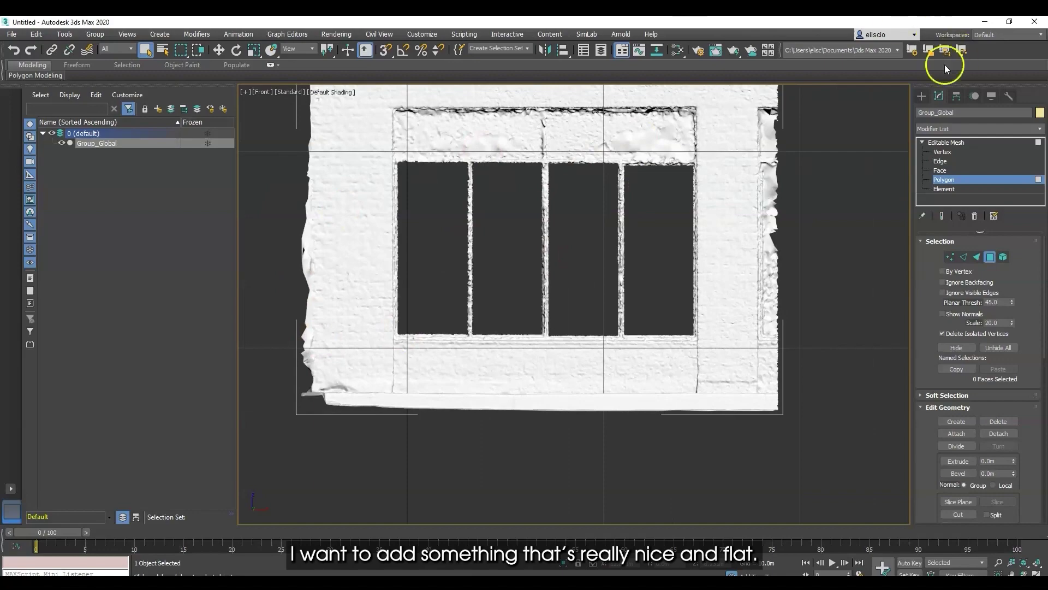
left_click(921, 96)
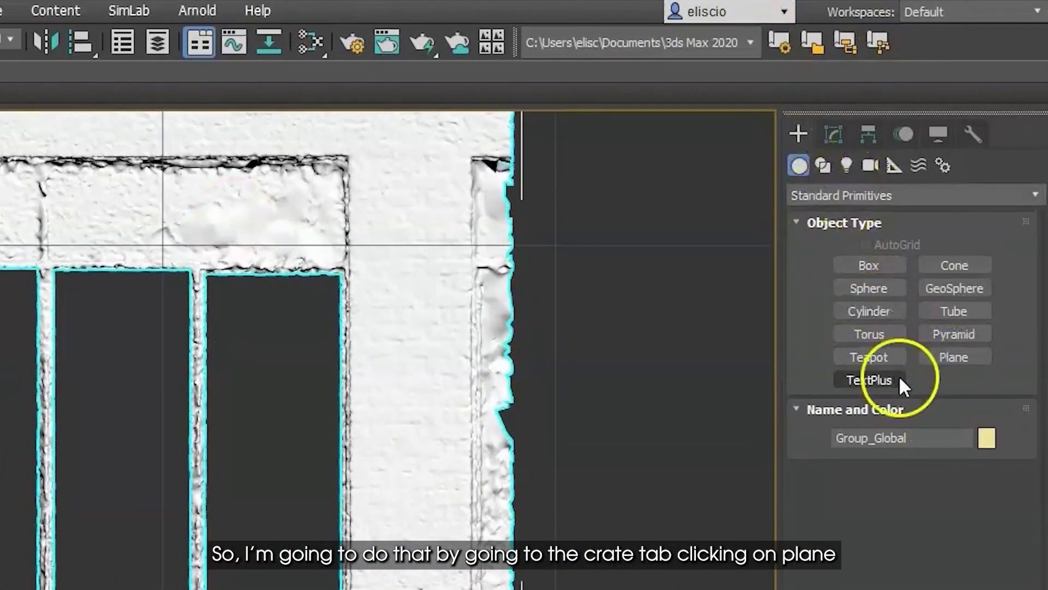
left_click(957, 344)
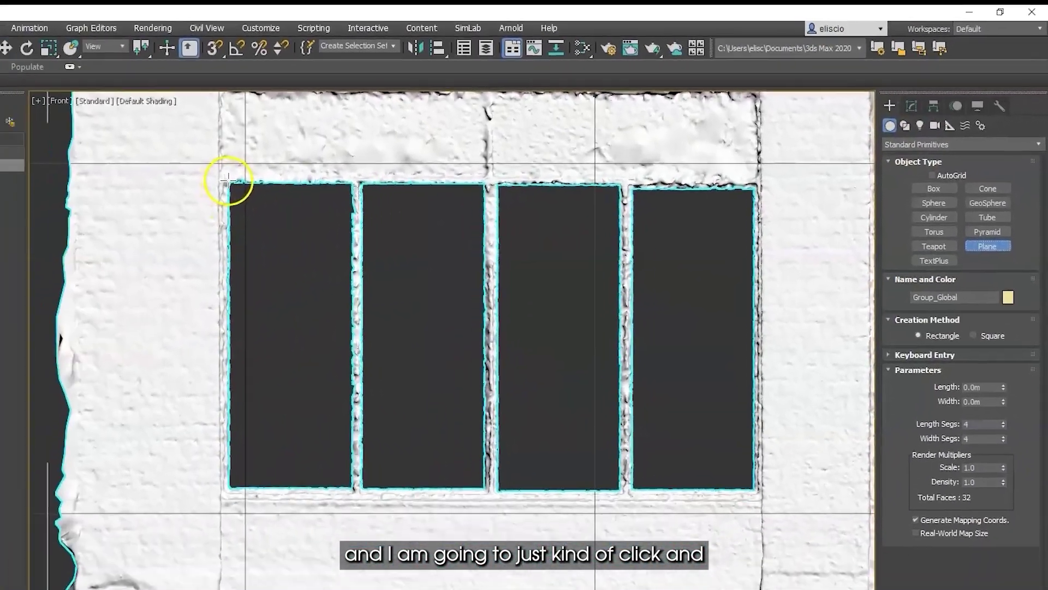
left_click_drag(228, 180, 756, 491)
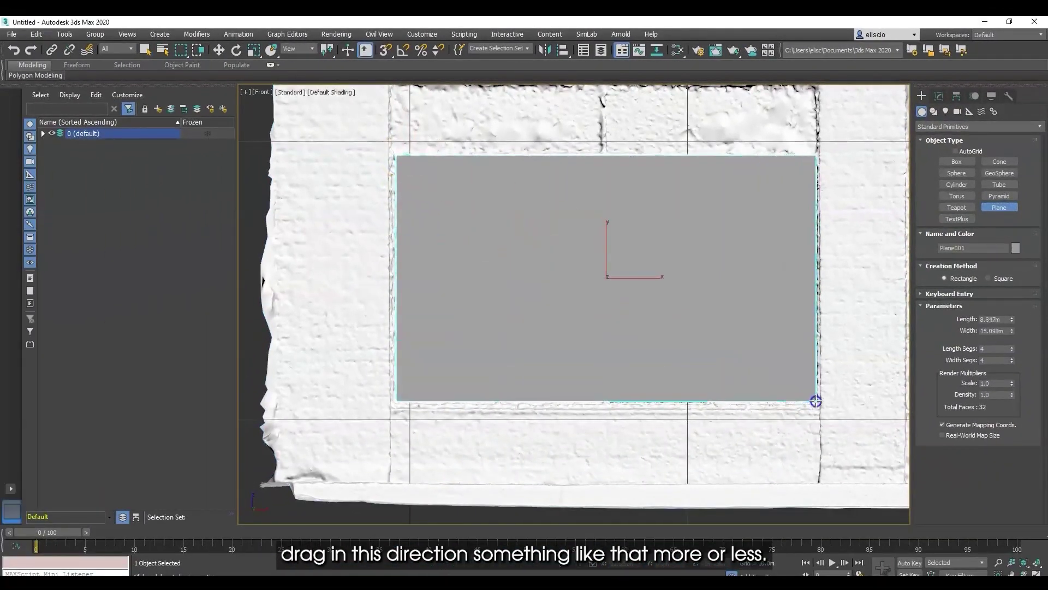
left_click_drag(816, 401, 816, 402)
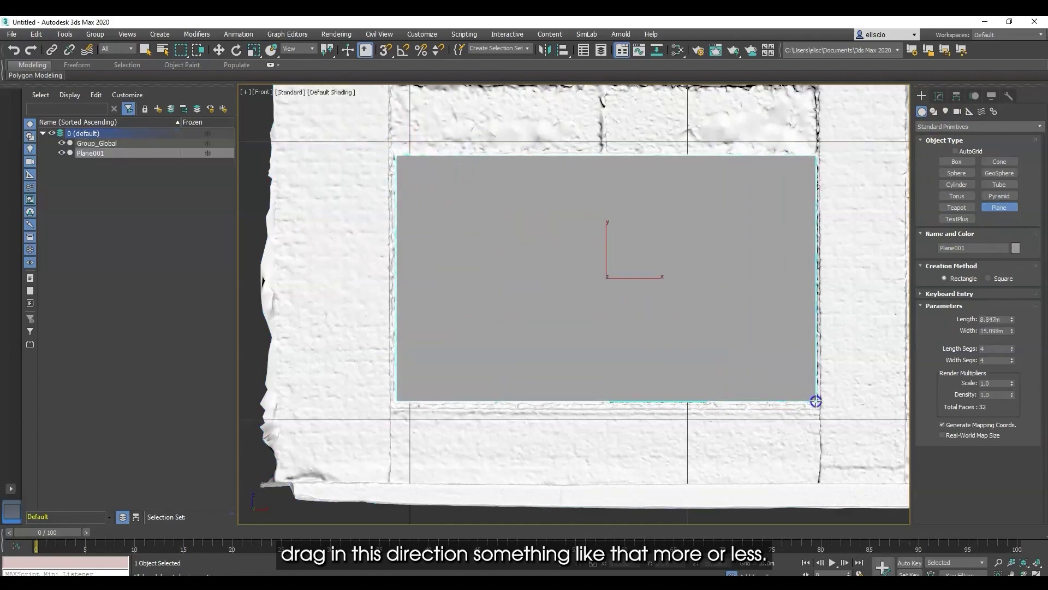
right_click(696, 283)
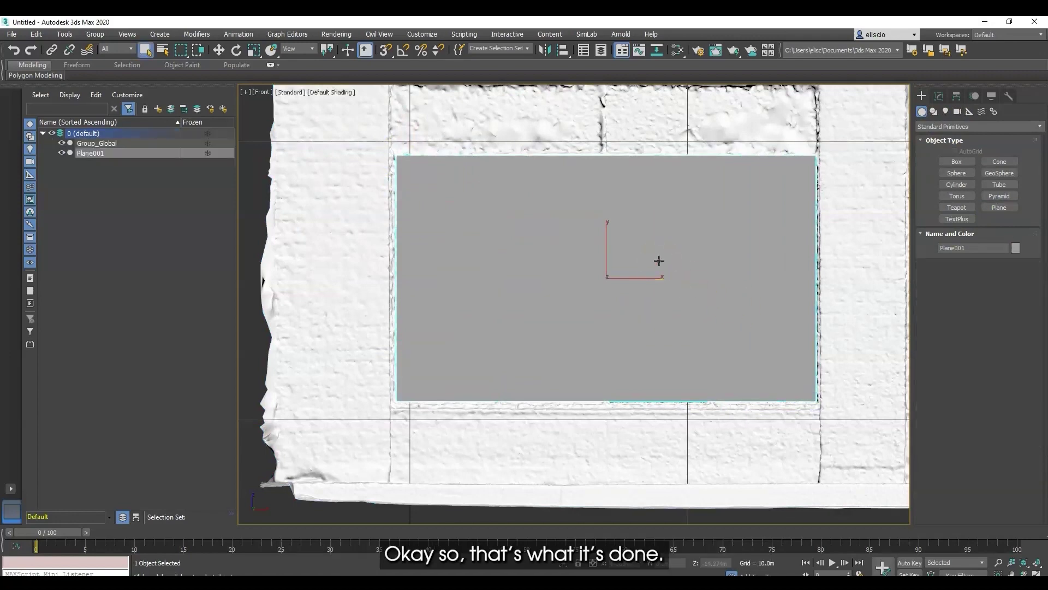
In the perspective view, move the plane back along the Y axis until it sits within the window frame behind the mullions
key("p")
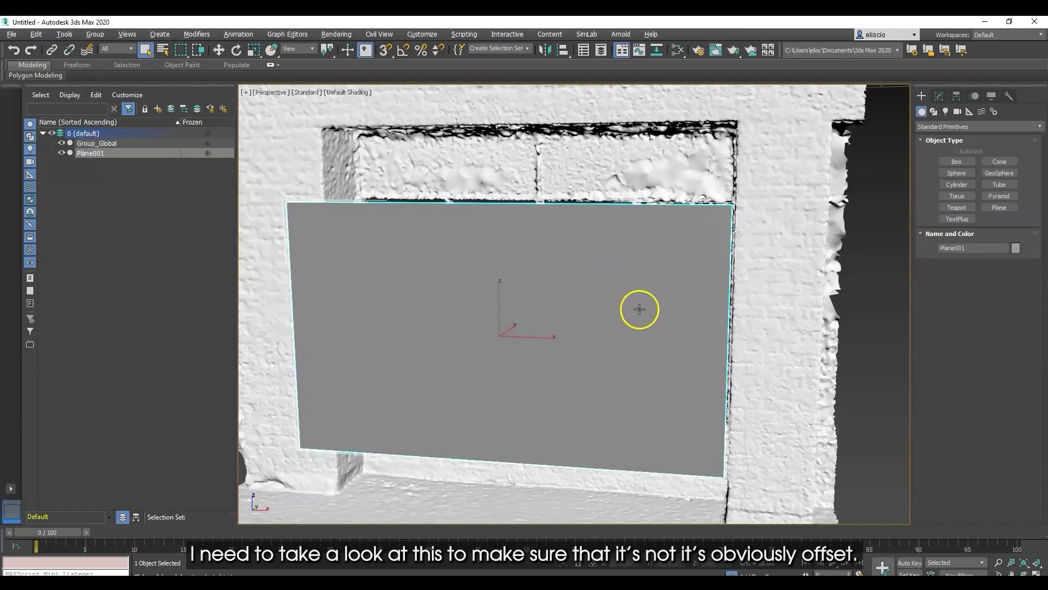
middle_click_drag(639, 309, 593, 343, "alt")
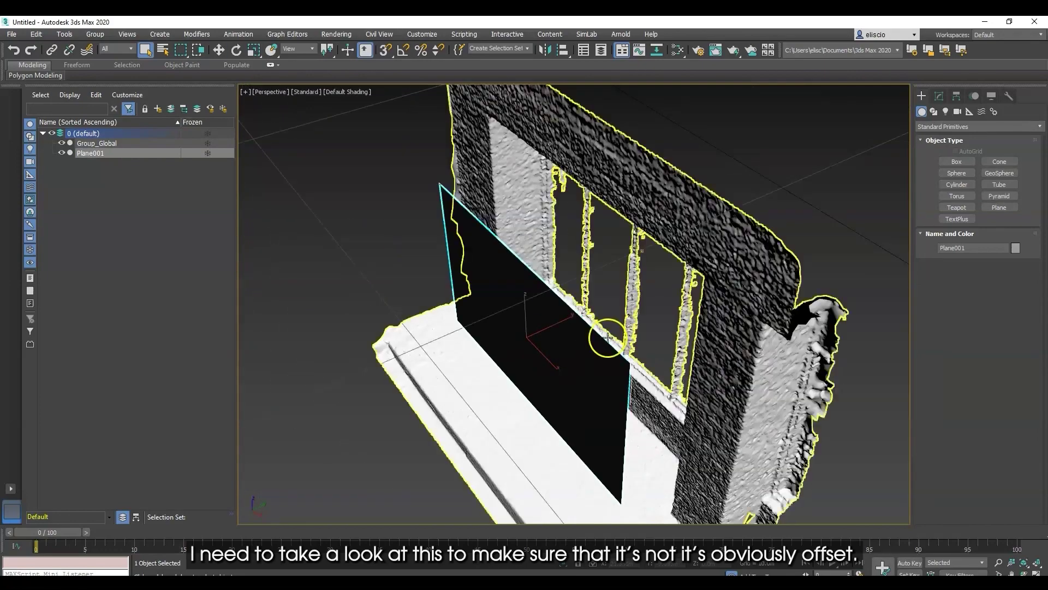
key("w")
left_click_drag(538, 322, 660, 275)
middle_click_drag(613, 393, 567, 321, "alt")
scroll(550, 303, "up", 5)
left_click_drag(742, 274, 747, 272)
middle_click_drag(592, 366, 632, 304, "alt")
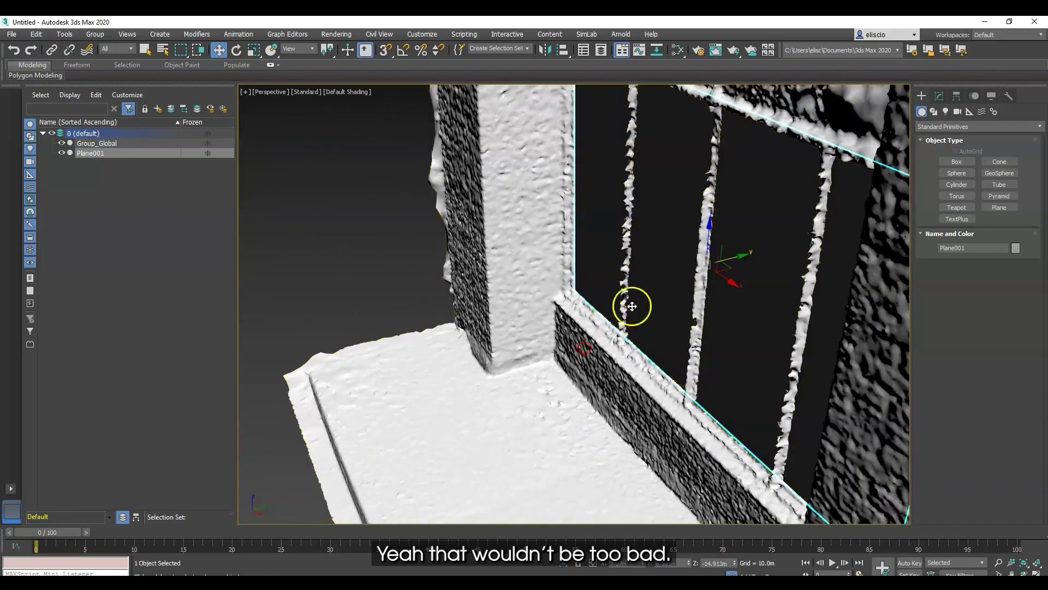
left_click_drag(742, 253, 743, 254)
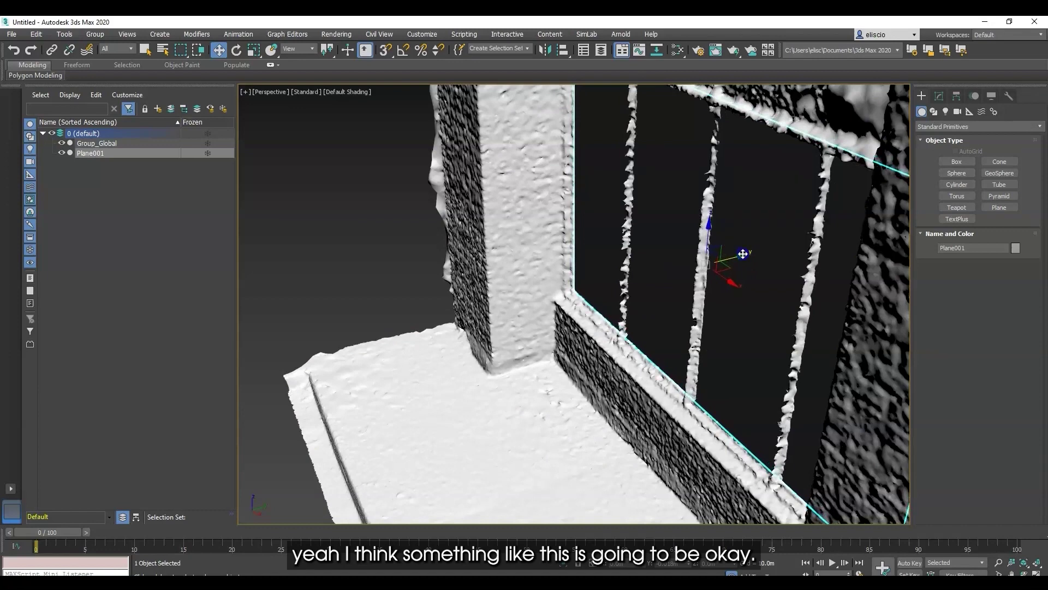
middle_click_drag(596, 332, 605, 311, "alt")
scroll(648, 318, "down", 5)
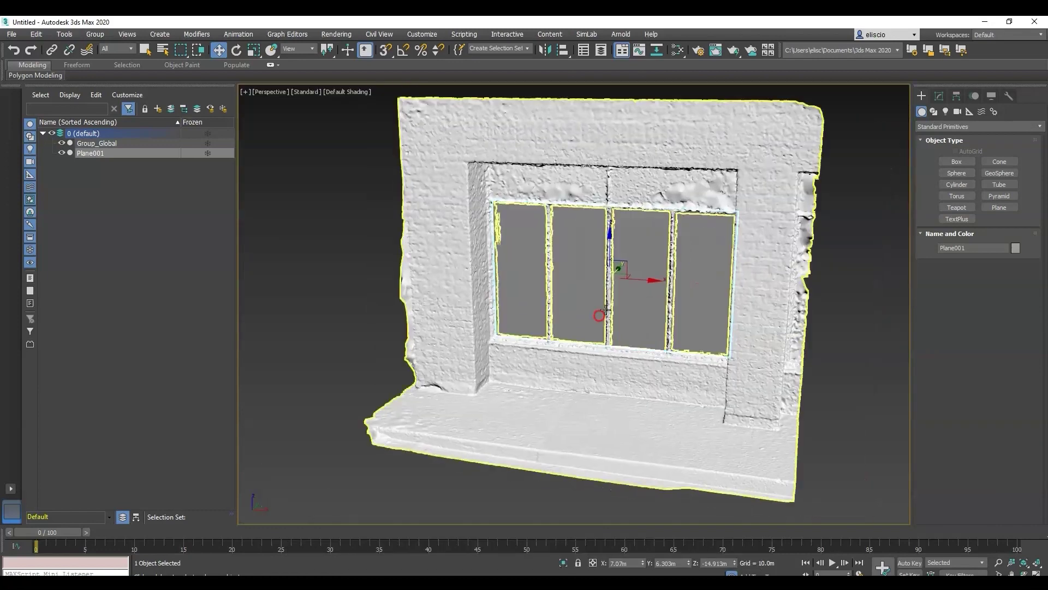
Convert the new glass plane to an Editable Poly
right_click(112, 153)
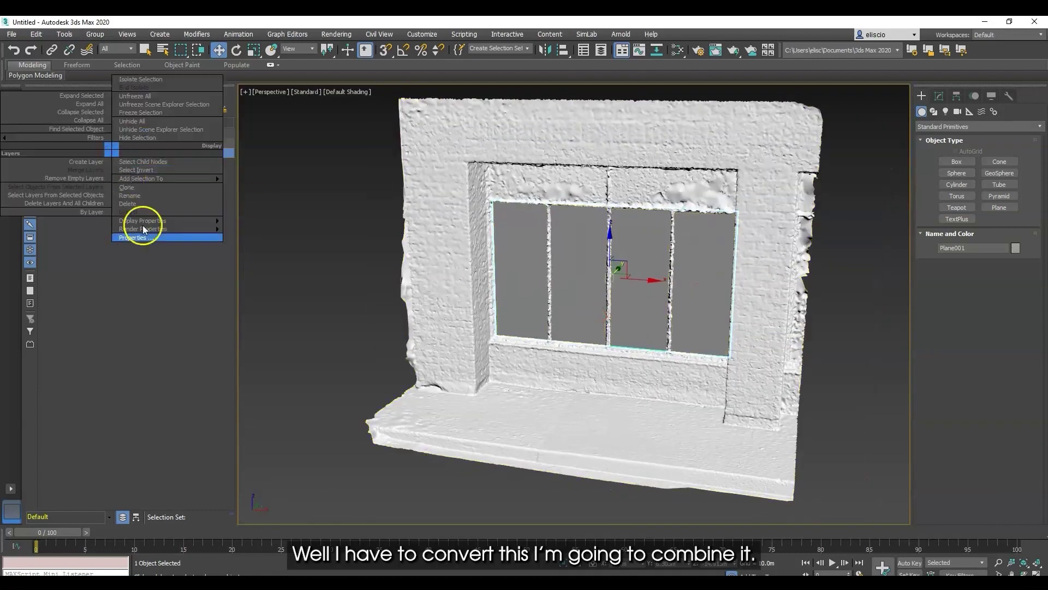
left_click(171, 238)
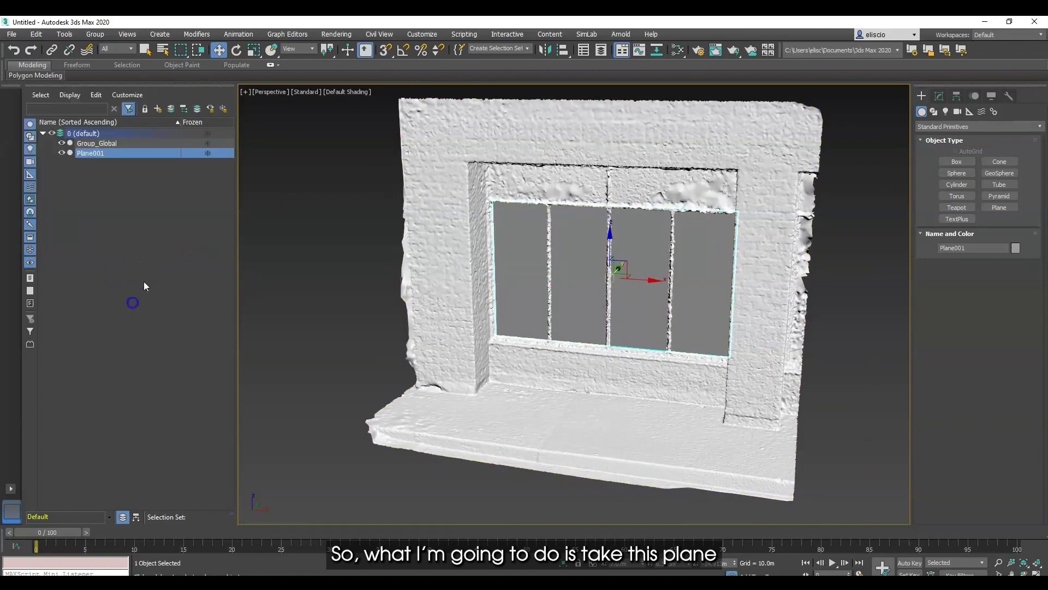
left_click(578, 258)
right_click(578, 255)
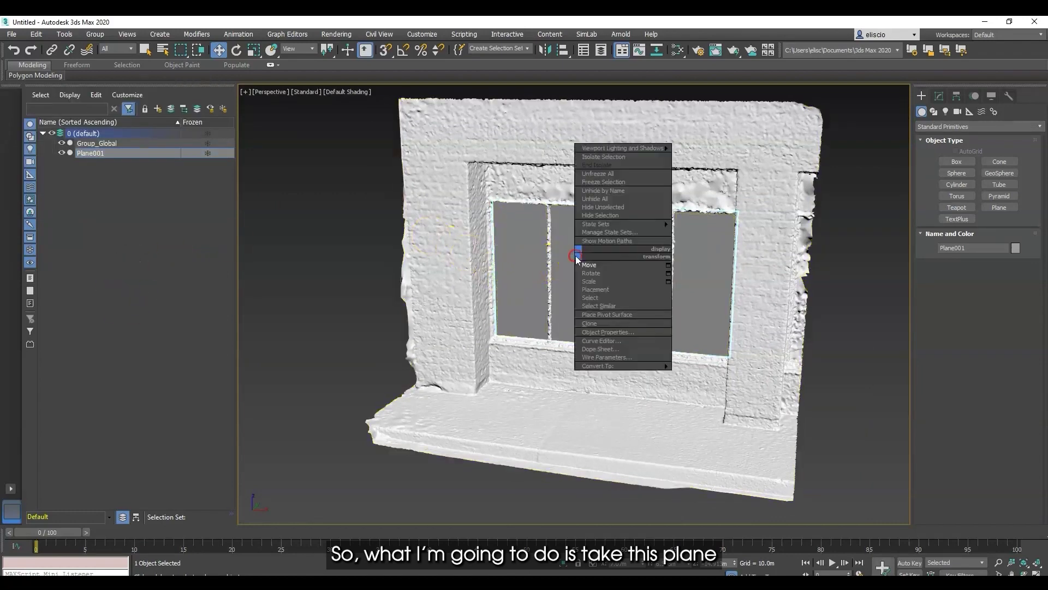
left_click(681, 373)
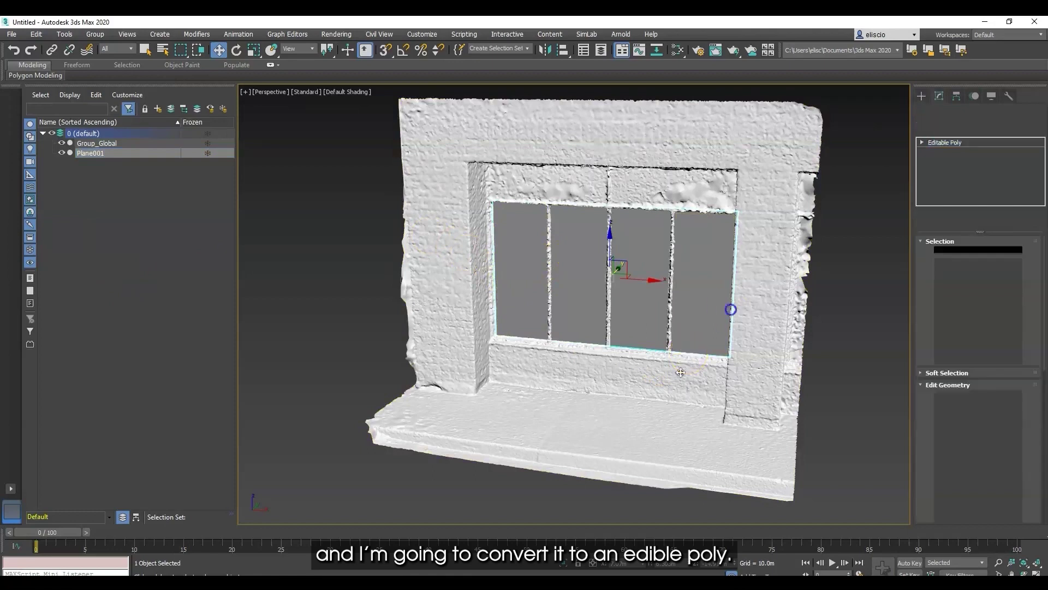
Attach the glass plane to the Group_Global mesh at Polygon level, check the combined window, and leave polygon editing
left_click(756, 126)
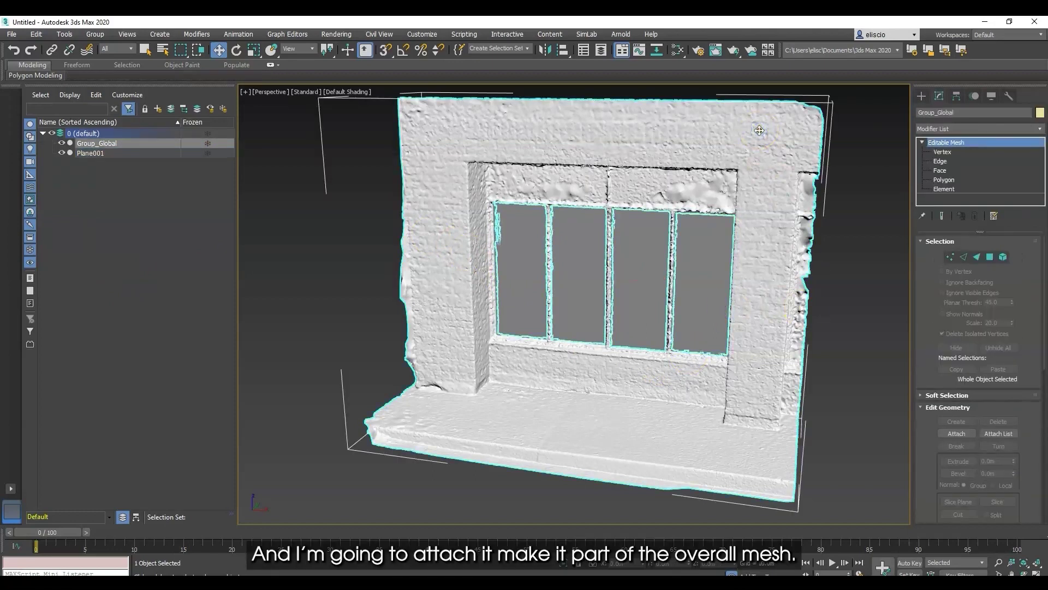
left_click(989, 258)
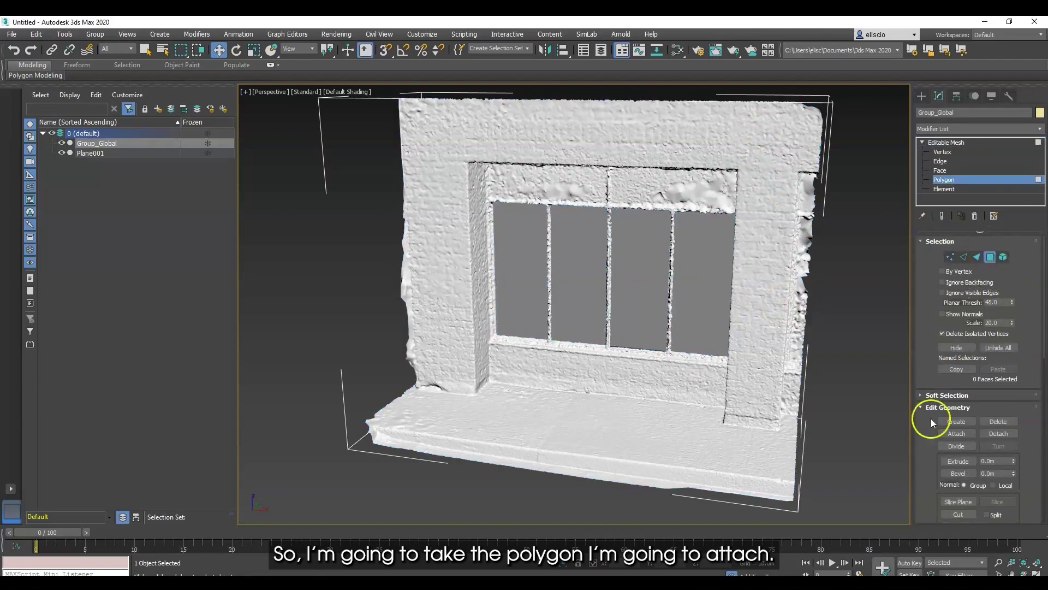
left_click(956, 433)
left_click(703, 260)
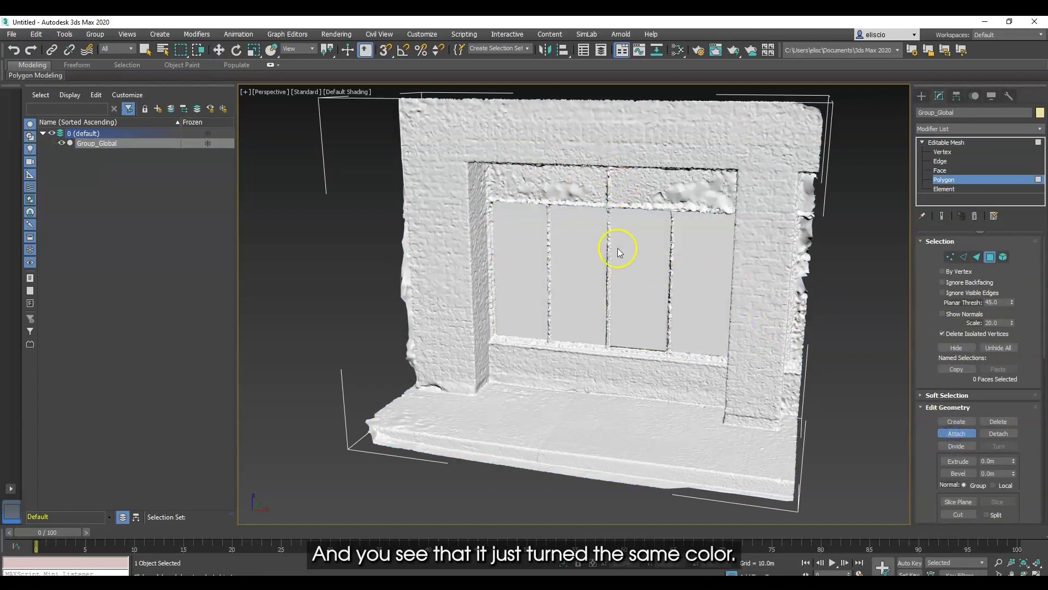
mouse_move(627, 251)
middle_mouse_down("alt")
mouse_move(580, 265)
mouse_move(590, 265)
middle_mouse_up("alt")
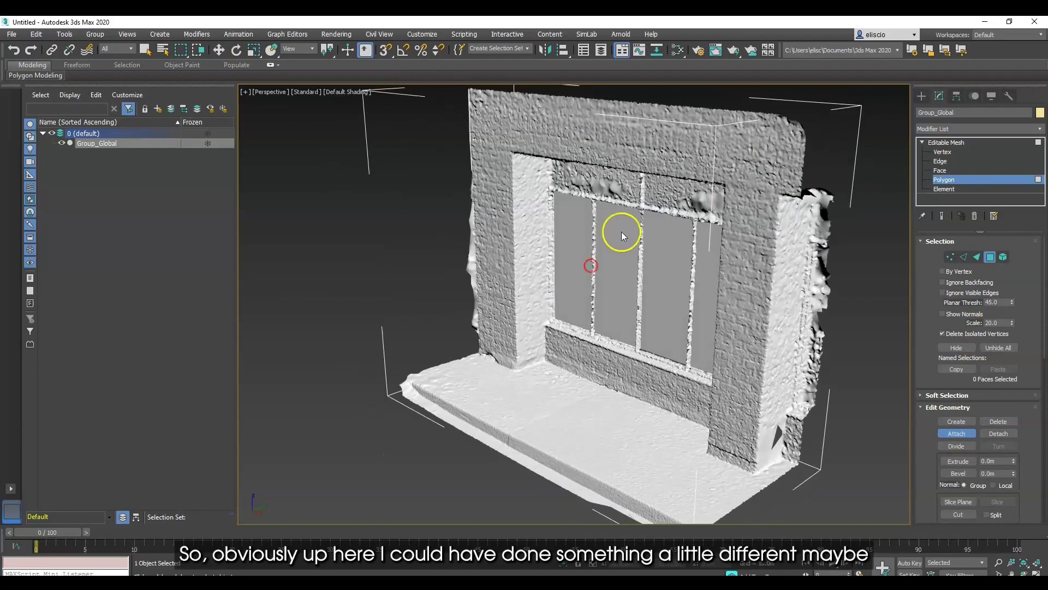
scroll(657, 206, "up", 4)
scroll(629, 238, "down", 3)
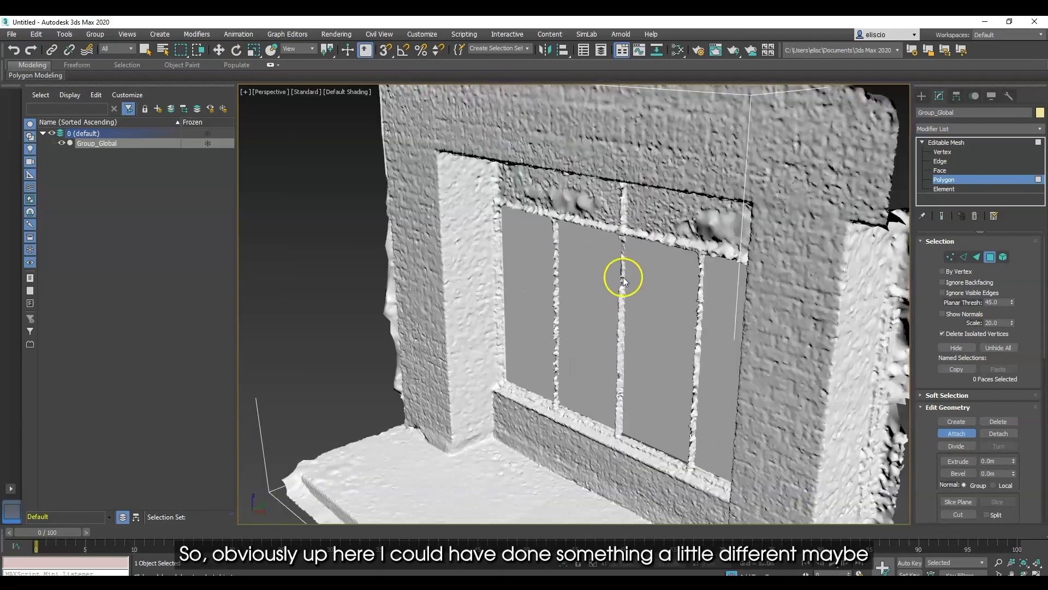
scroll(634, 307, "down", 4)
mouse_move(634, 313)
middle_mouse_down("alt")
mouse_move(659, 320)
mouse_move(688, 294)
mouse_move(618, 317)
mouse_move(633, 316)
middle_mouse_up("alt")
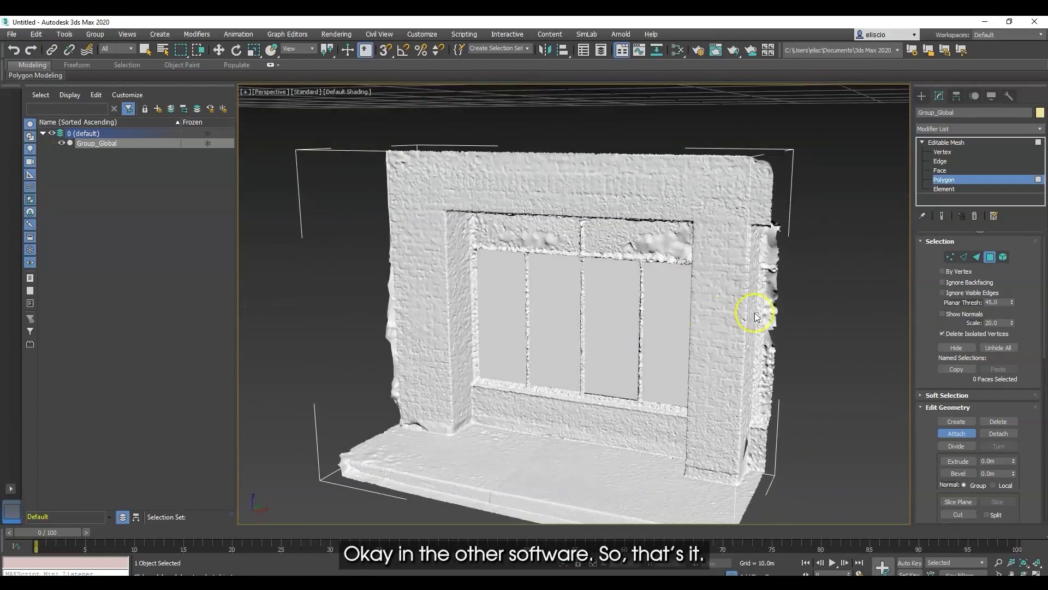
scroll(748, 309, "down", 4)
left_click(921, 96)
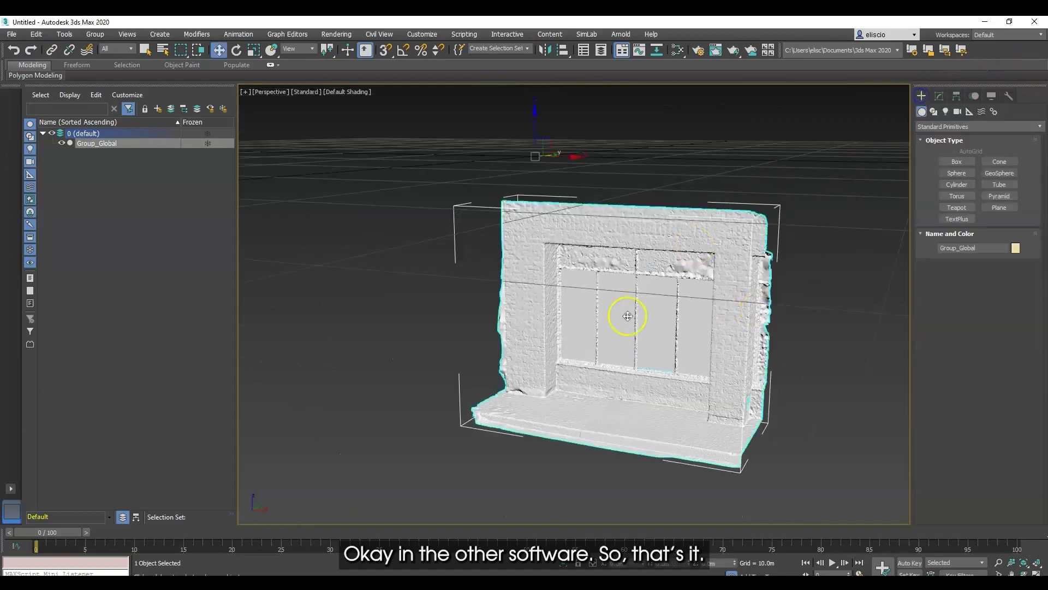
Look over the repaired storefront around the new glass, and select the Group_Global mesh for export
left_click(390, 297)
middle_click_drag(697, 361, 674, 341, "alt")
scroll(648, 326, "up", 4)
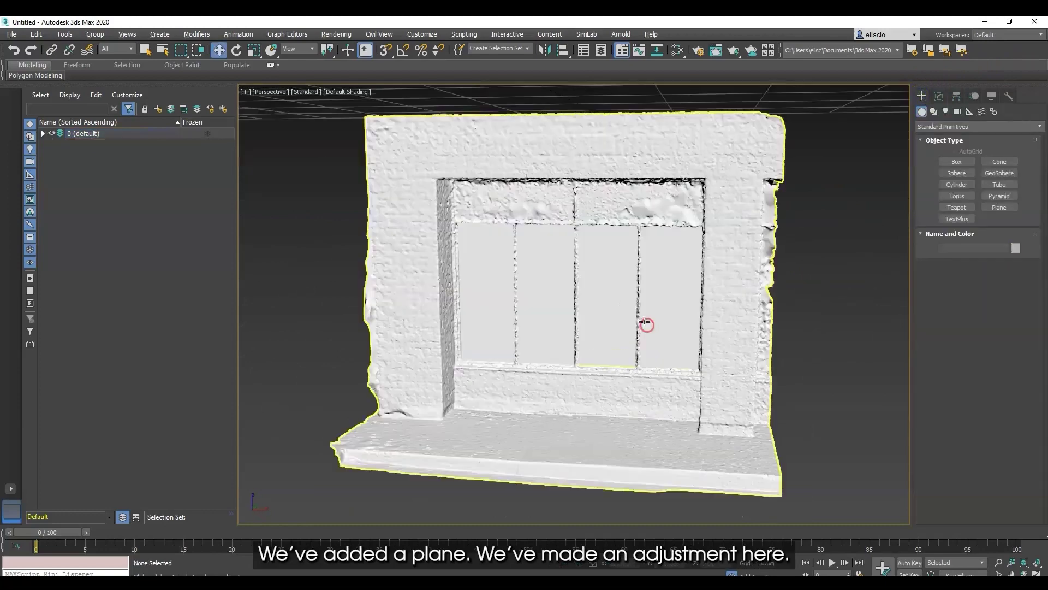
scroll(604, 284, "down", 1)
middle_click_drag(604, 284, 607, 311)
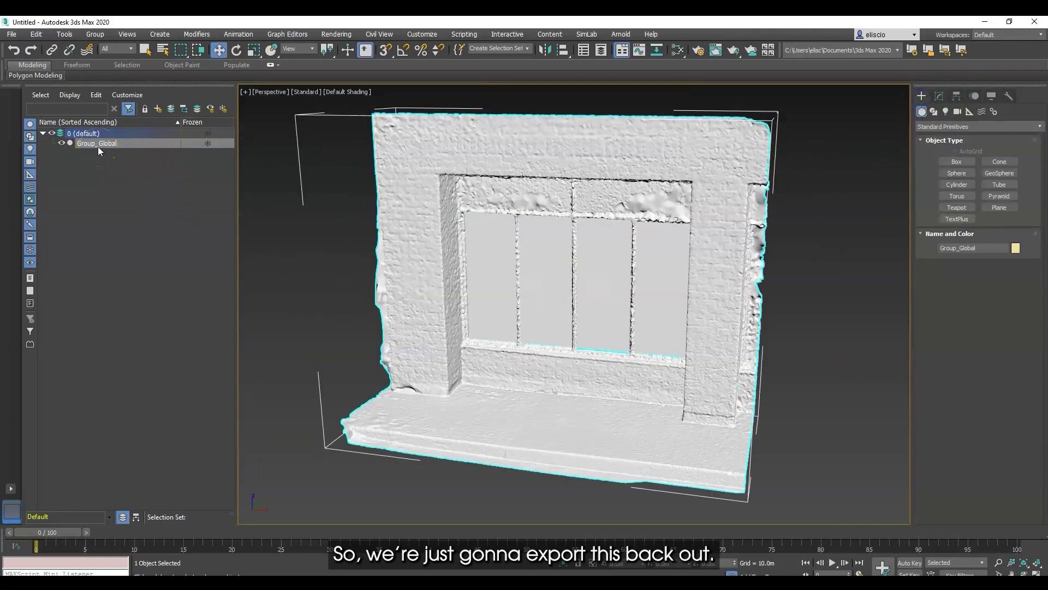
left_click(641, 394)
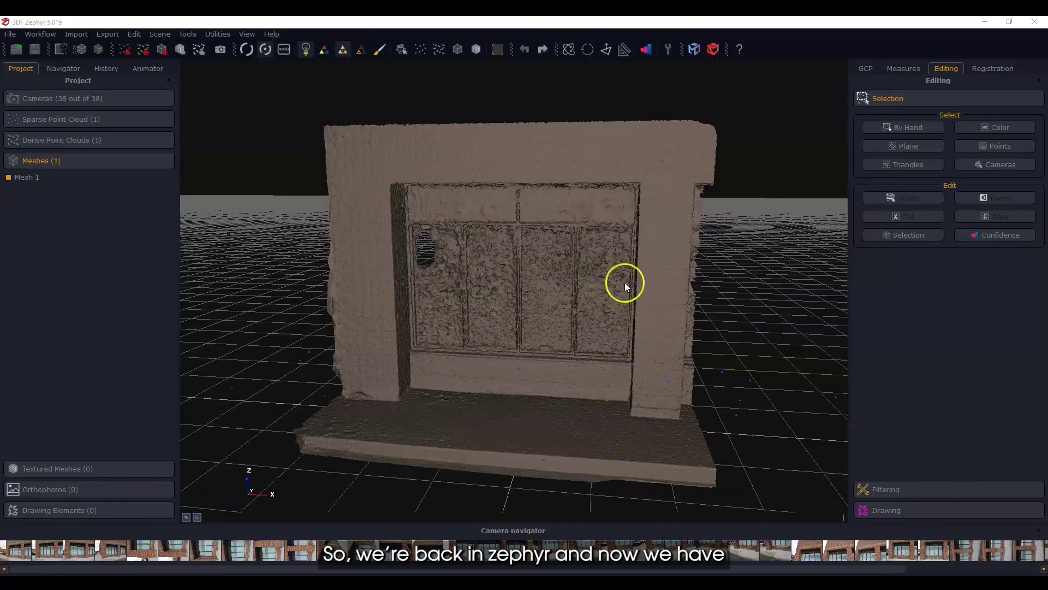
Switch to 3DF Zephyr and import the Glass Repaired.obj model into the storefront project
scroll(531, 305, "down", 1)
left_click(532, 303)
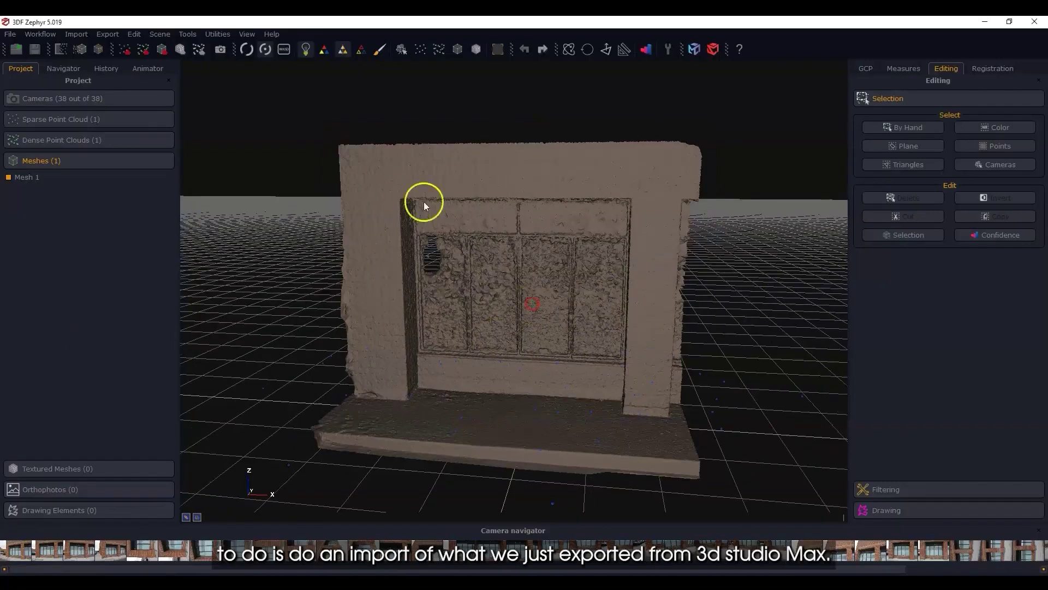
left_click(84, 36)
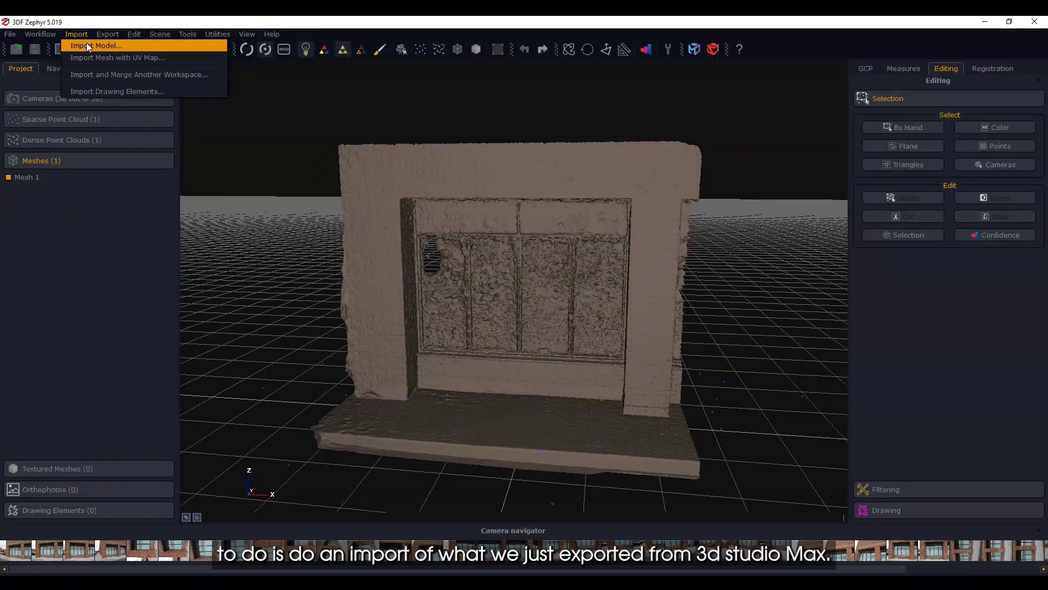
left_click(87, 46)
left_click(521, 302)
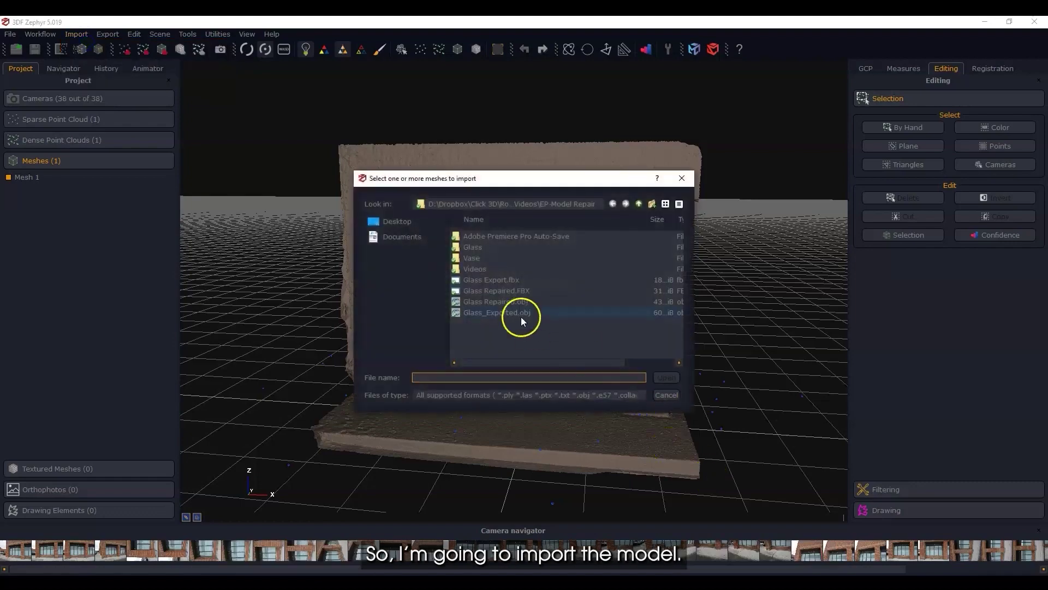
double_click(620, 302)
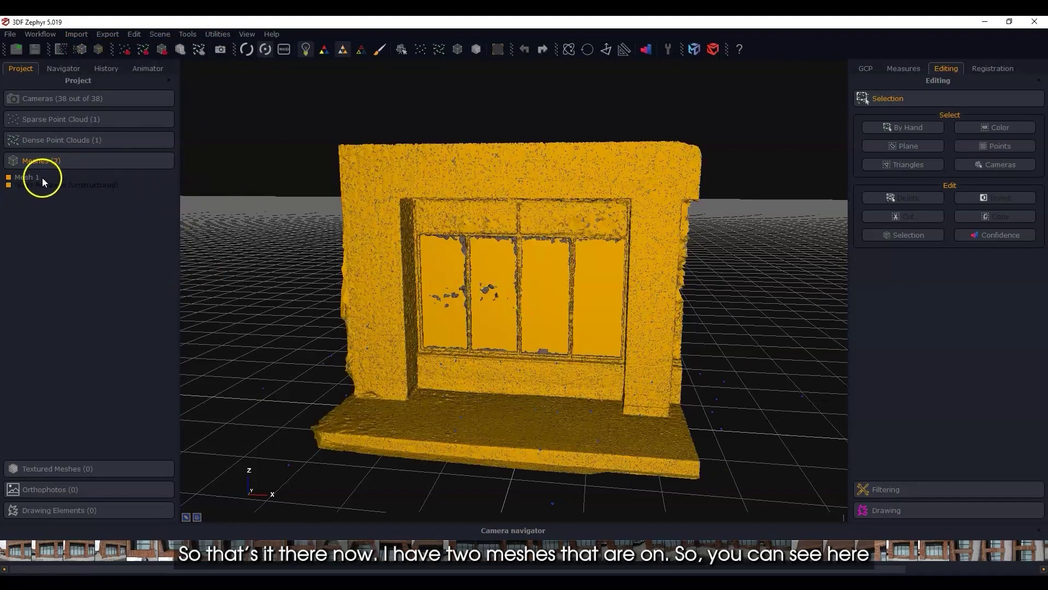
Hide the original Mesh 1 so only the imported Glass Repaired mesh is displayed
mouse_move(554, 309)
left_mouse_down()
mouse_move(414, 318)
mouse_move(332, 344)
mouse_move(393, 327)
mouse_move(549, 313)
left_mouse_up()
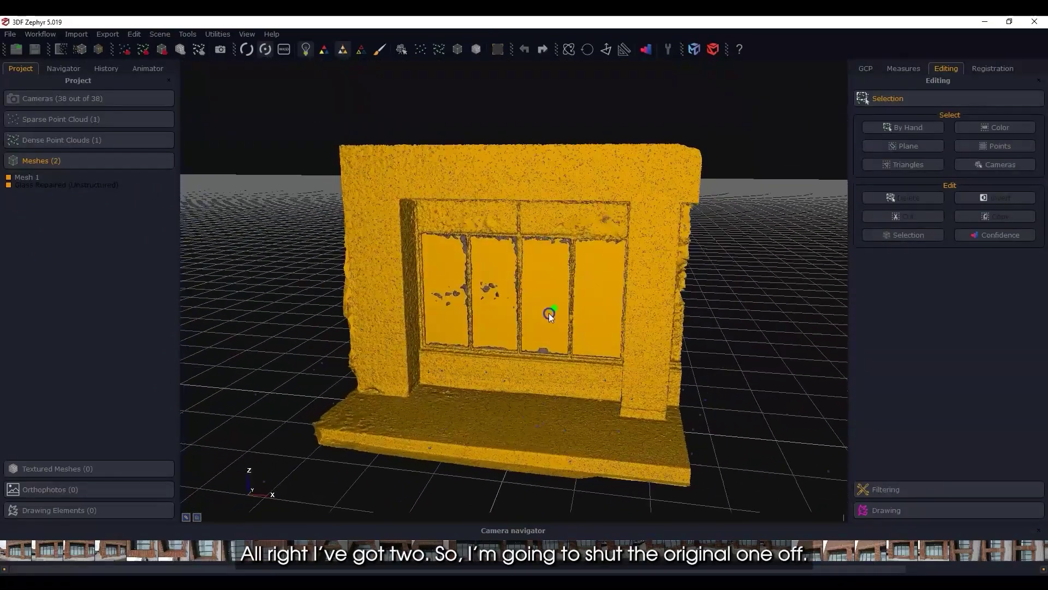
left_click(8, 176)
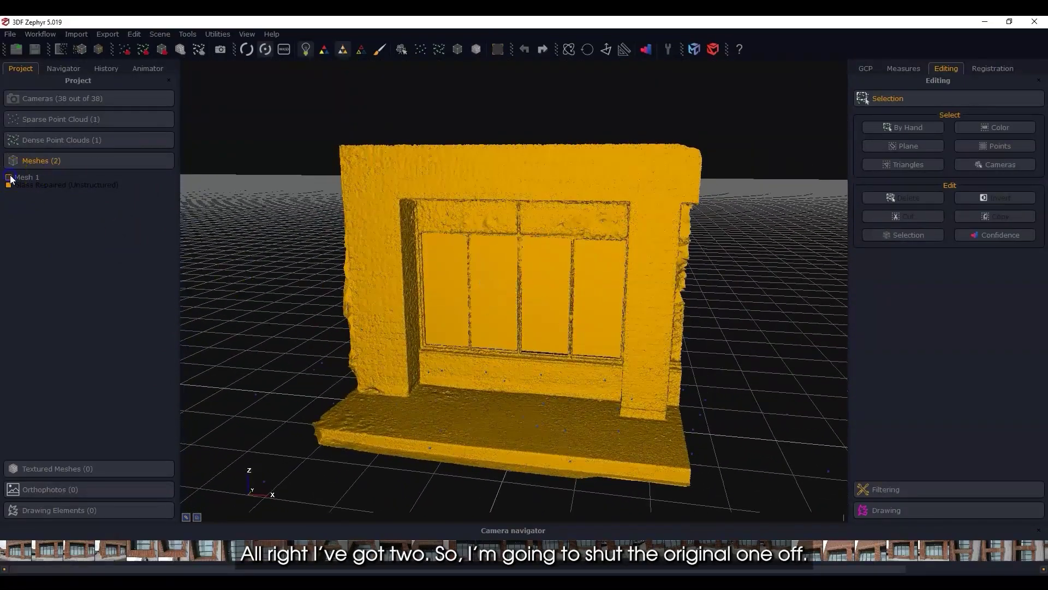
left_click_drag(510, 297, 575, 280)
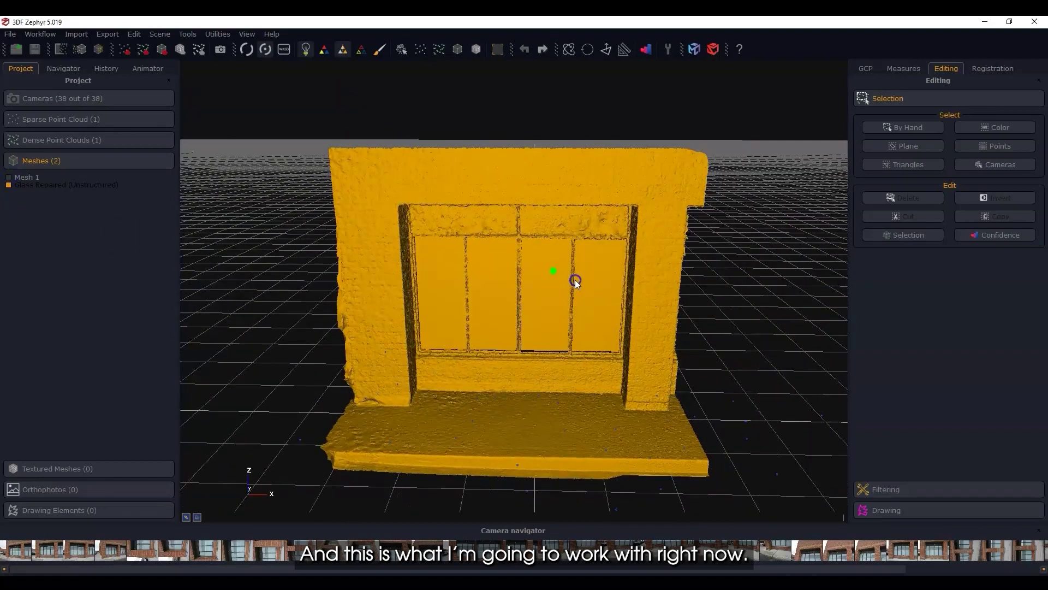
scroll(575, 279, "up", 1)
Compare the original Mesh 1 with the Glass Repaired mesh by switching their visibility, ending on the repaired one
left_click(55, 184)
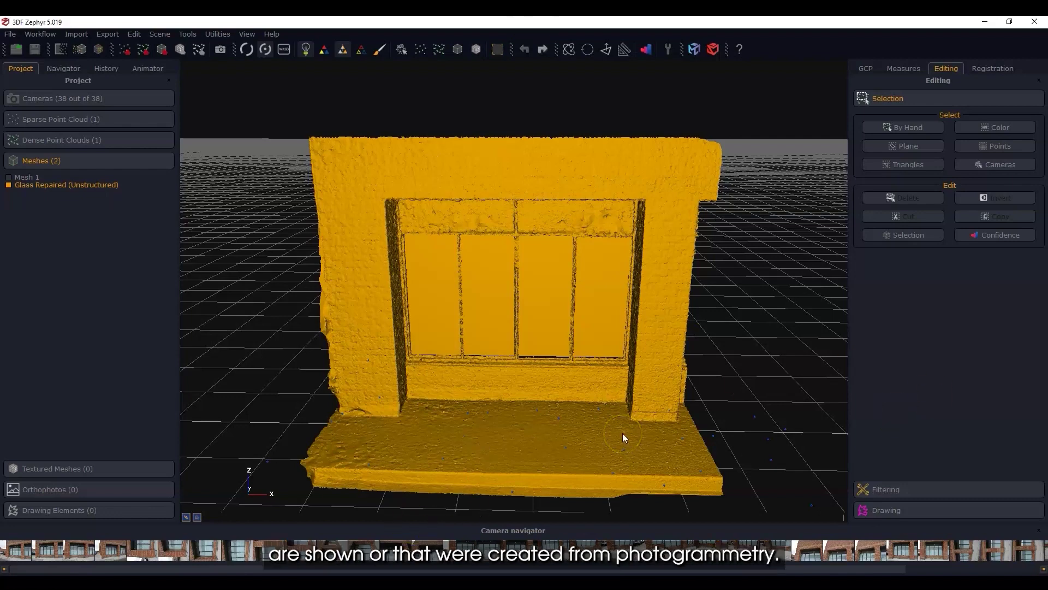
left_click(10, 178)
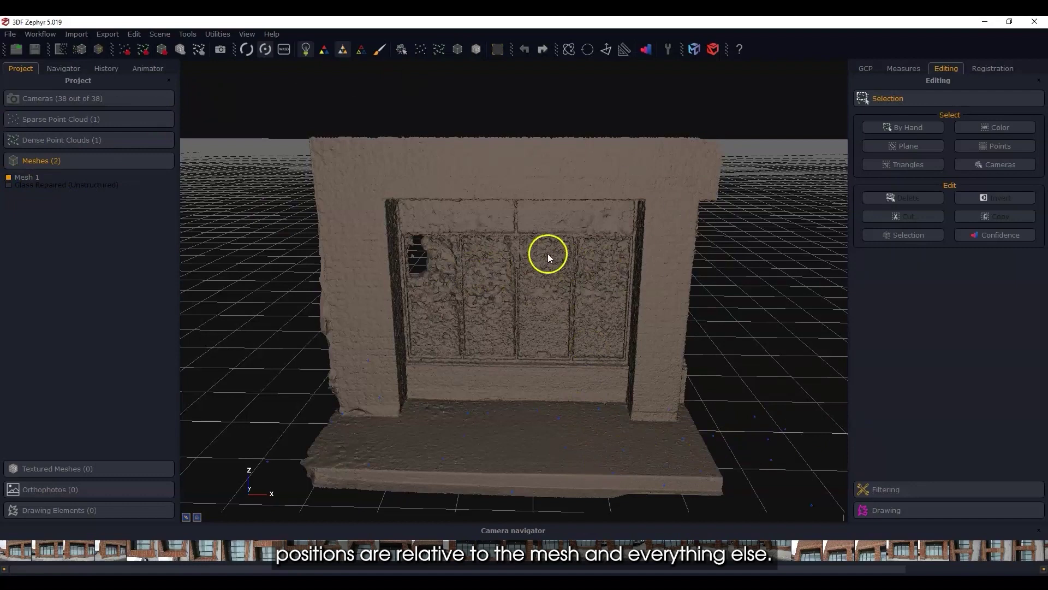
left_click(9, 185)
left_click(8, 178)
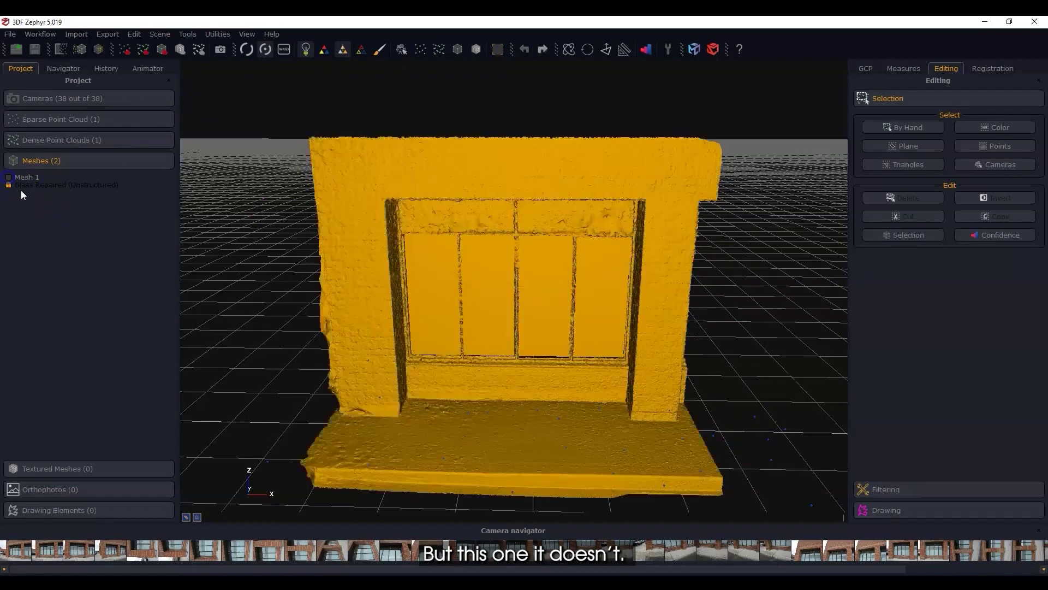
Make a structured clone of the Glass Repaired mesh using all workspace cameras with computed colors and normals, and display only that clone
right_click(48, 185)
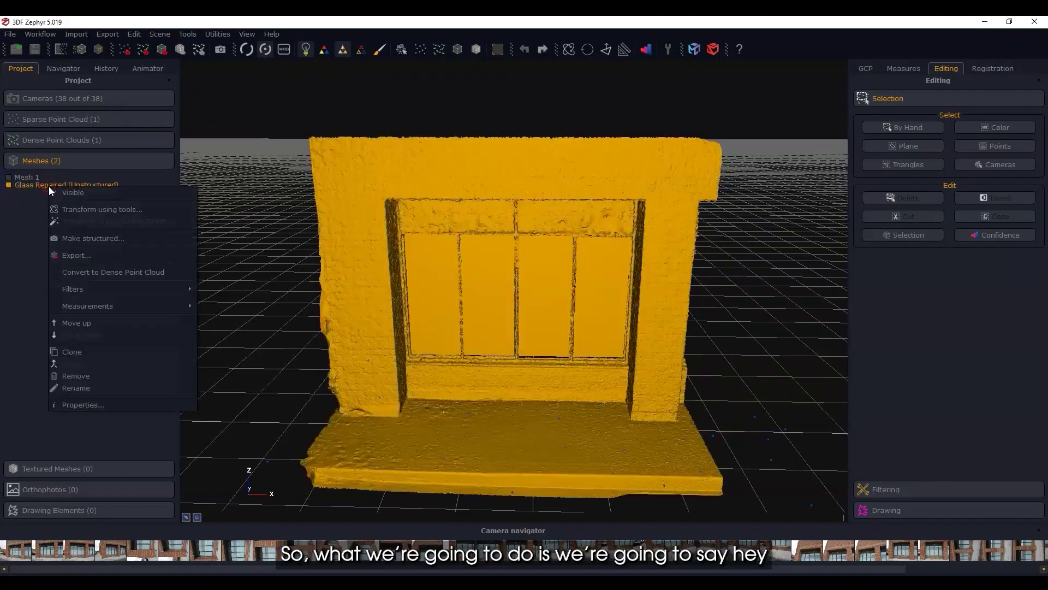
left_click(87, 238)
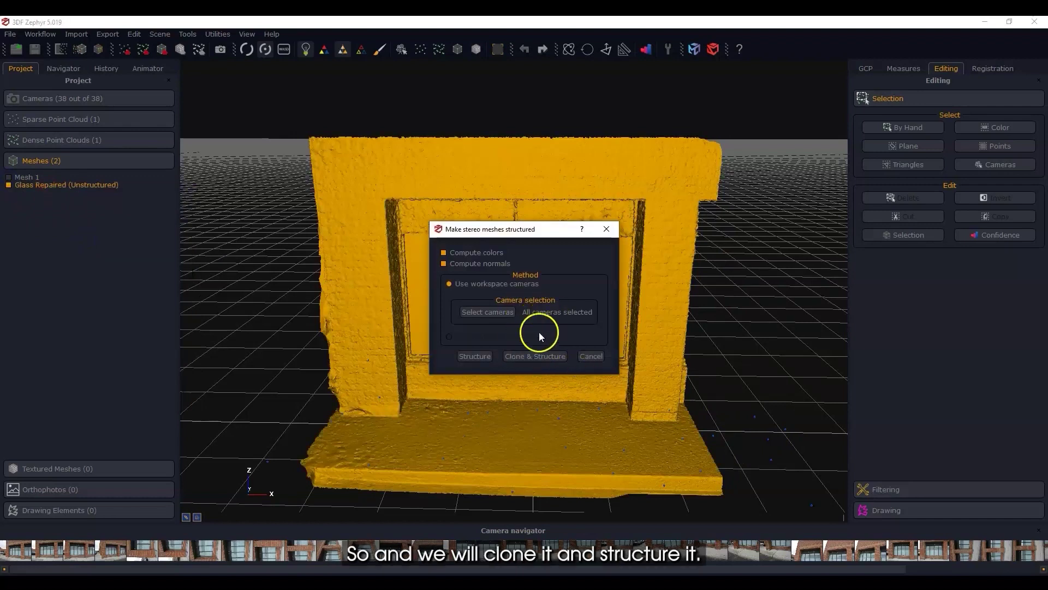
left_click(524, 356)
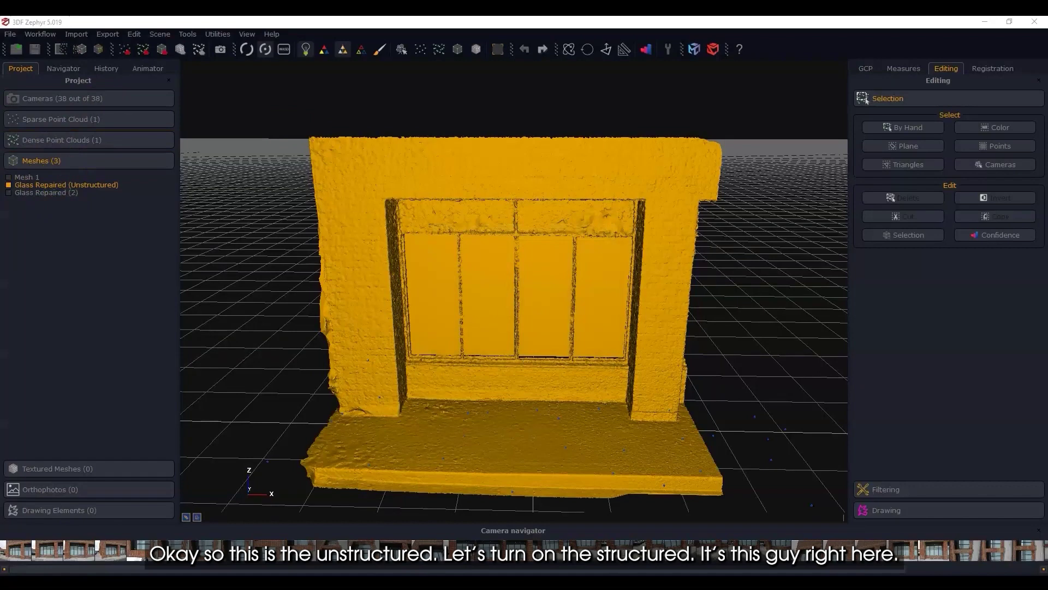
left_click(8, 192)
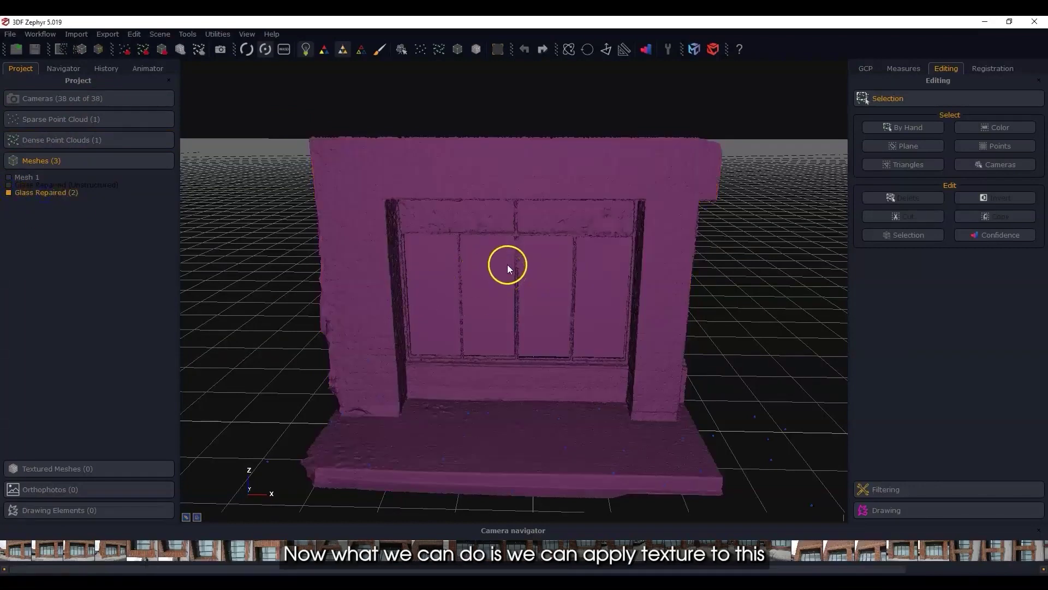
Generate a textured mesh from the structured Glass Repaired (2) mesh and display it with its texture colors
mouse_move(507, 265)
left_mouse_down()
mouse_move(511, 286)
mouse_move(490, 299)
mouse_move(498, 267)
left_mouse_up()
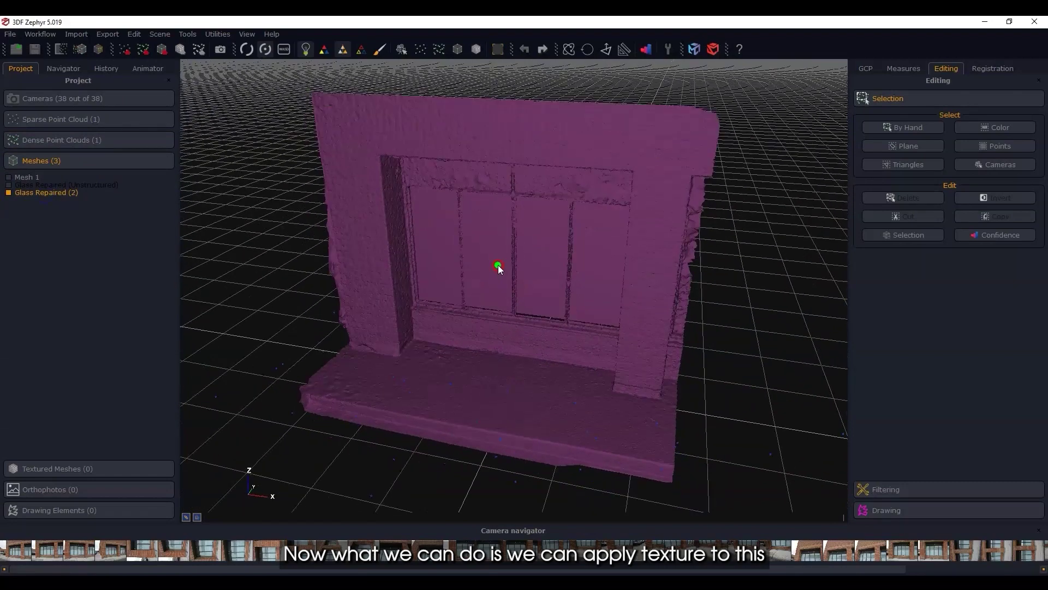
scroll(498, 267, "up", 5)
scroll(617, 315, "up", 5)
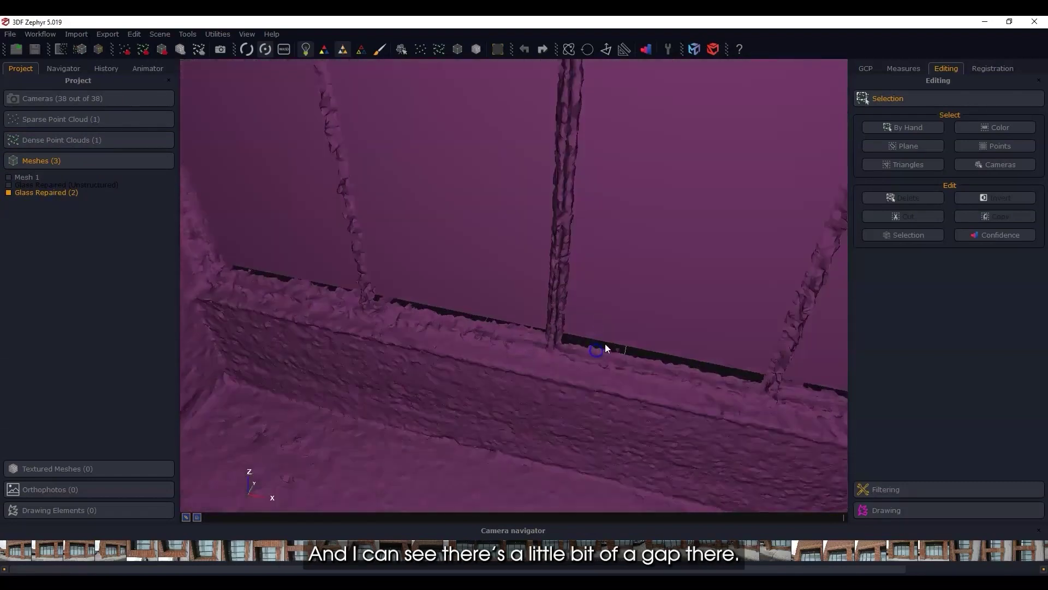
left_click_drag(583, 343, 496, 267)
scroll(579, 339, "down", 5)
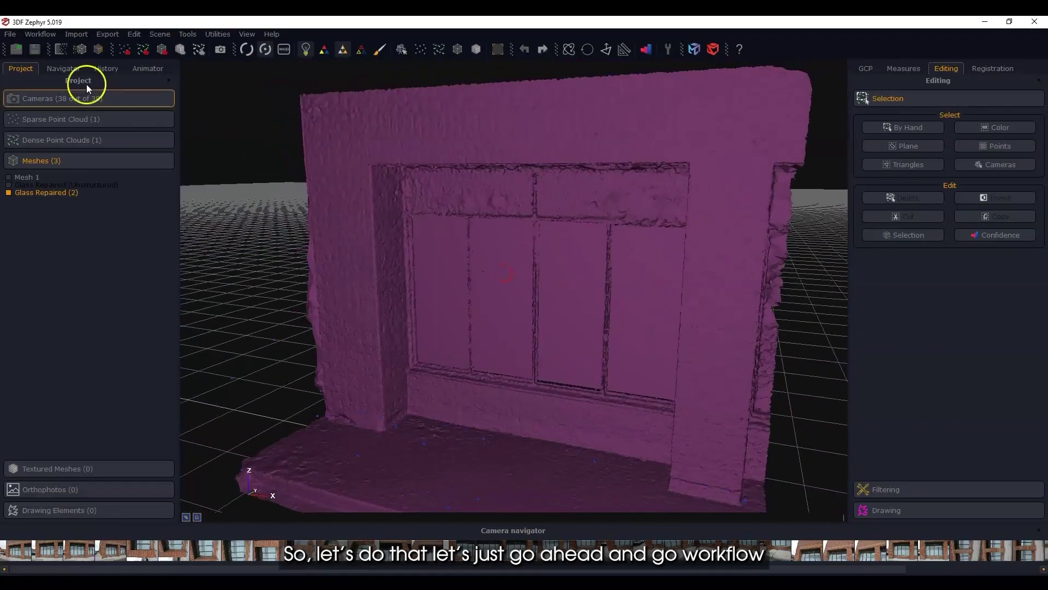
left_click(35, 34)
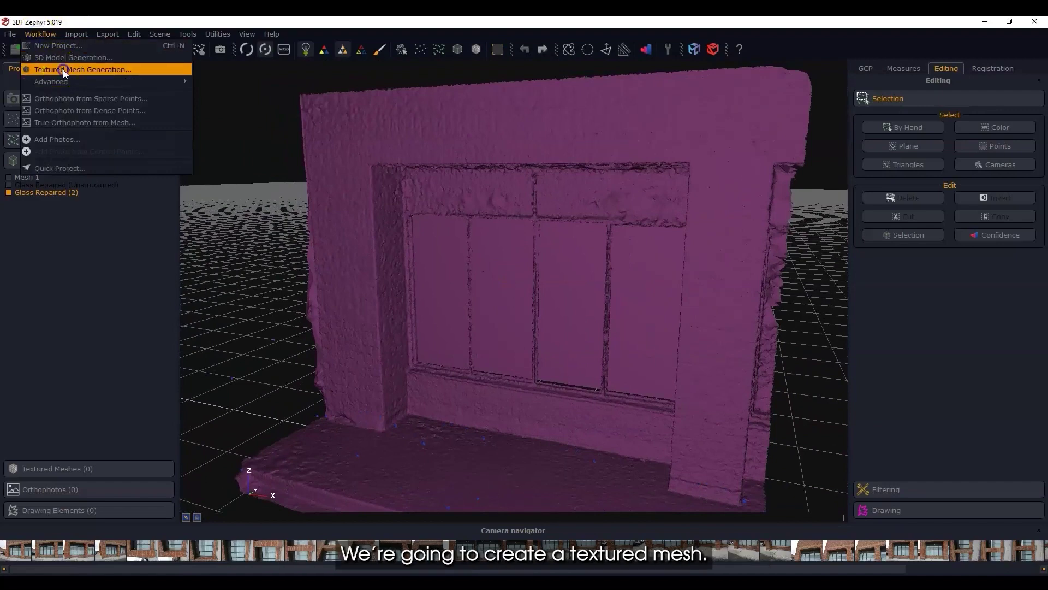
left_click(63, 69)
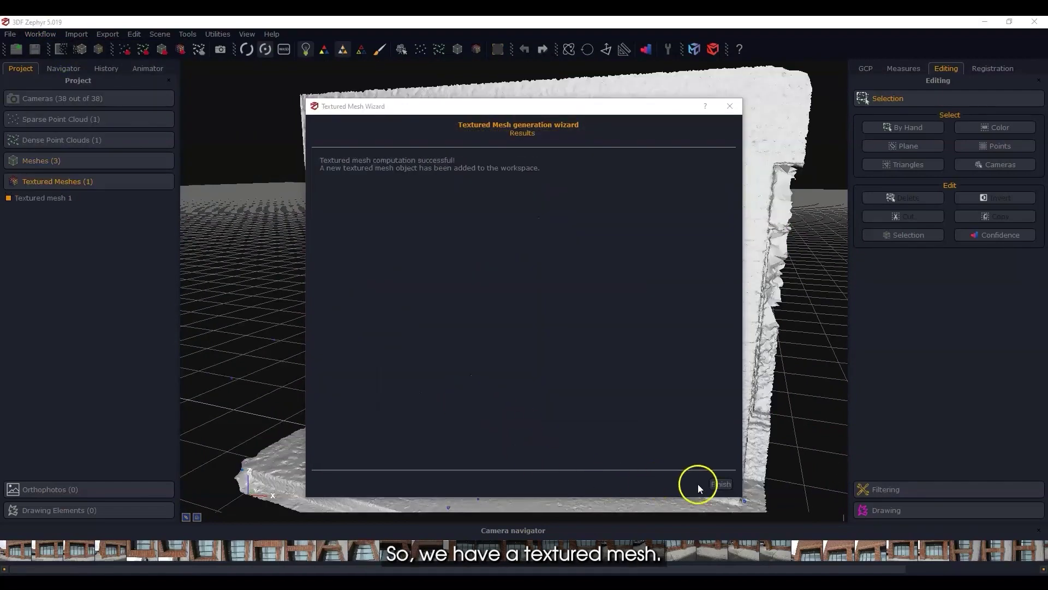
left_click(726, 485)
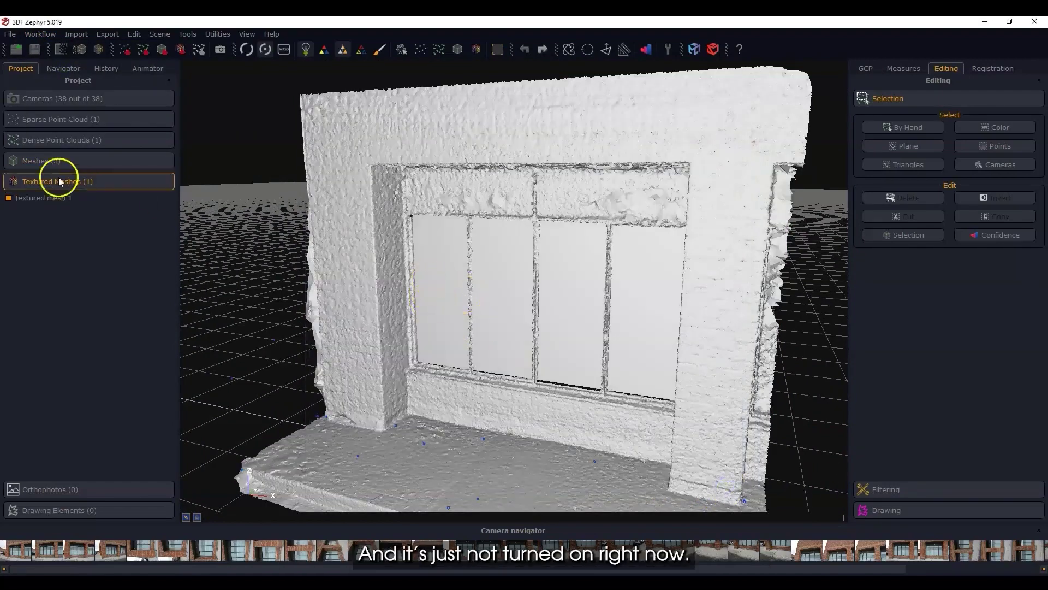
left_click(324, 48)
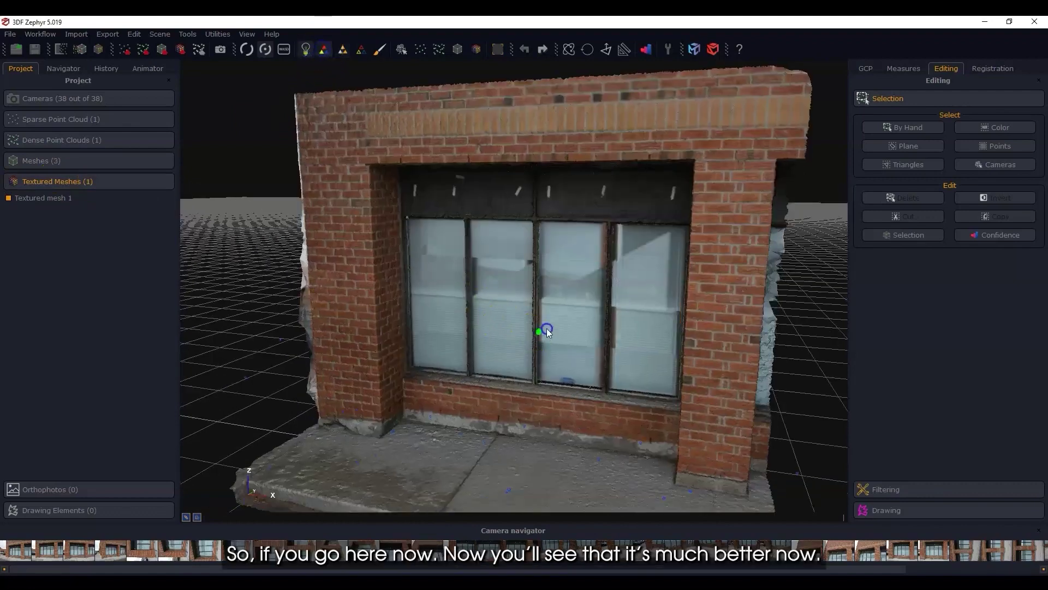
Examine the textured window up close and from several angles, checking the glass panes and the metal mullions
left_click_drag(546, 329, 571, 327)
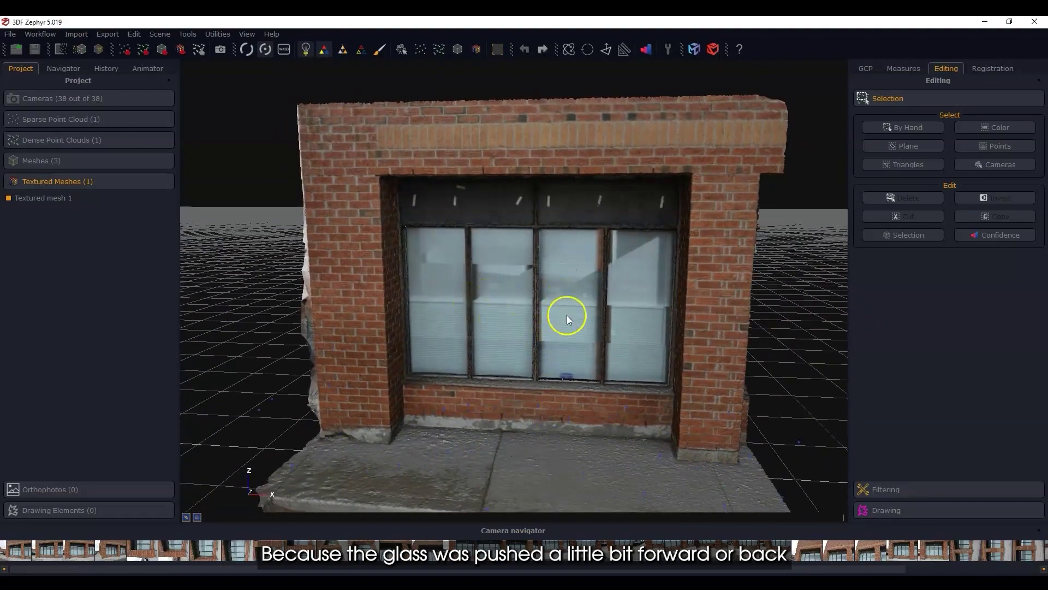
mouse_move(567, 316)
left_mouse_down()
mouse_move(551, 307)
mouse_move(573, 293)
mouse_move(582, 271)
mouse_move(571, 265)
left_mouse_up()
scroll(521, 285, "up", 8)
left_click_drag(507, 306, 484, 299)
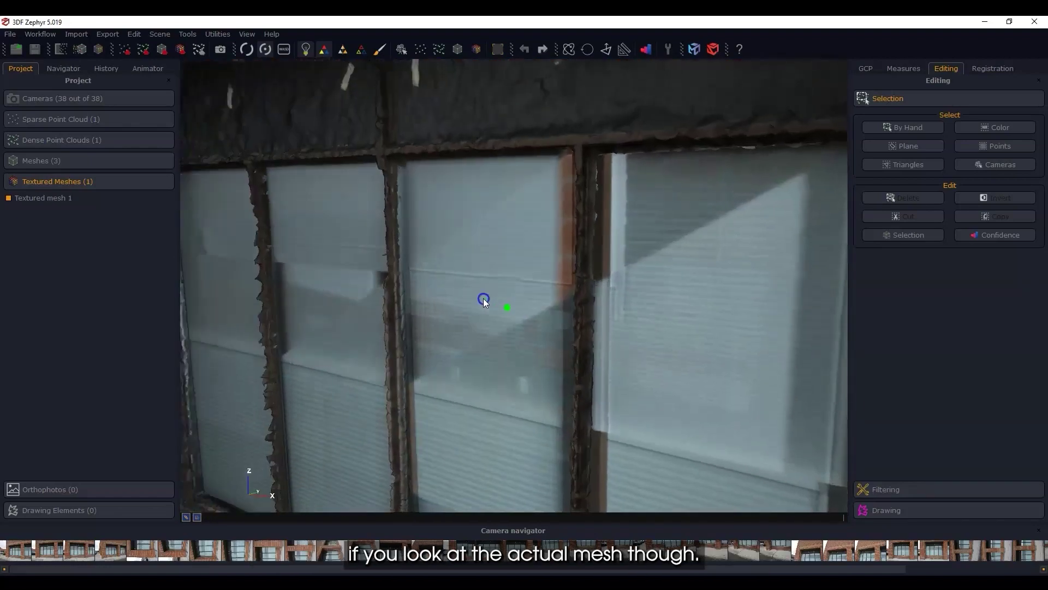
scroll(463, 299, "down", 5)
left_click_drag(463, 342, 398, 334)
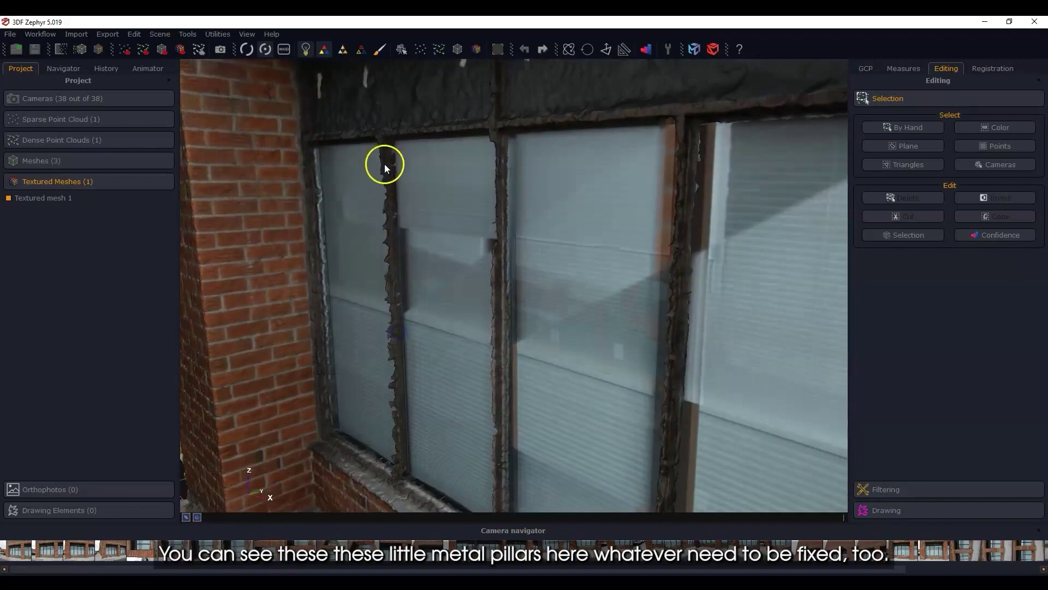
scroll(510, 335, "down", 4)
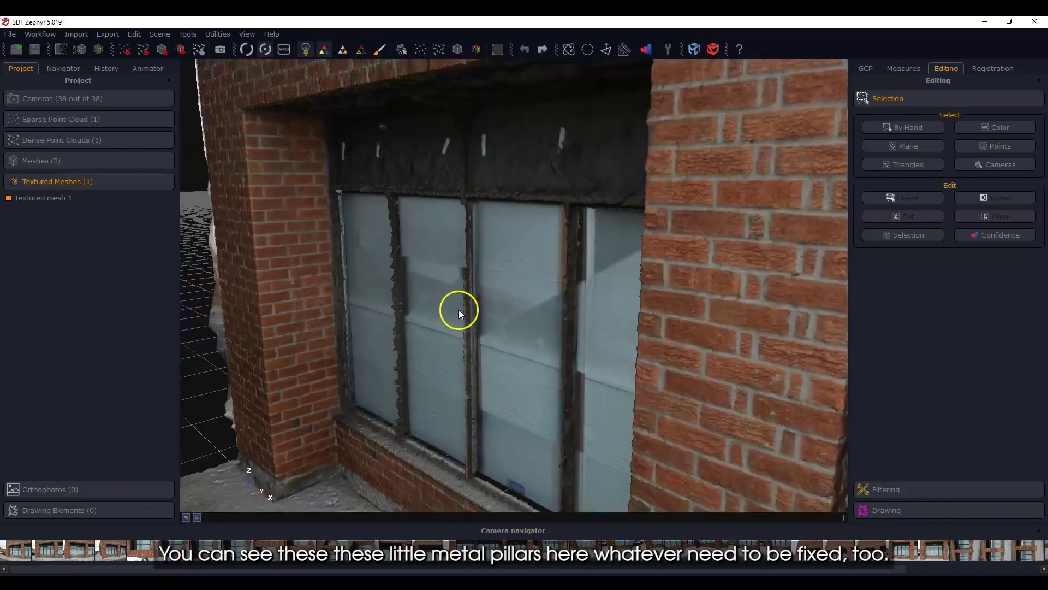
left_click_drag(459, 310, 561, 348)
scroll(496, 336, "down", 3)
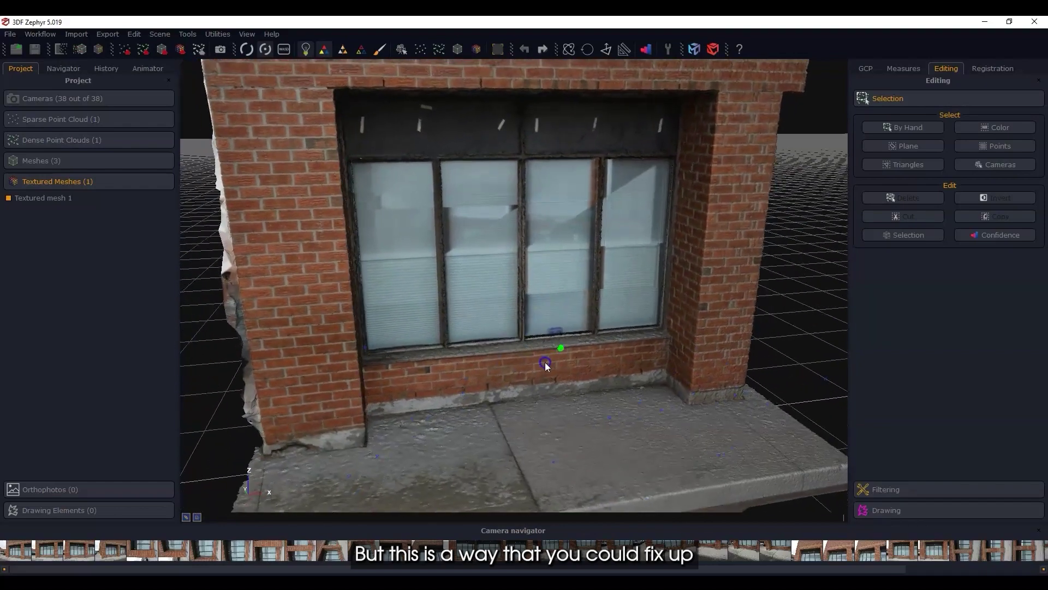
scroll(533, 368, "down", 3)
Turn off the viewport lighting and view the textured storefront from the front and side
left_click(309, 51)
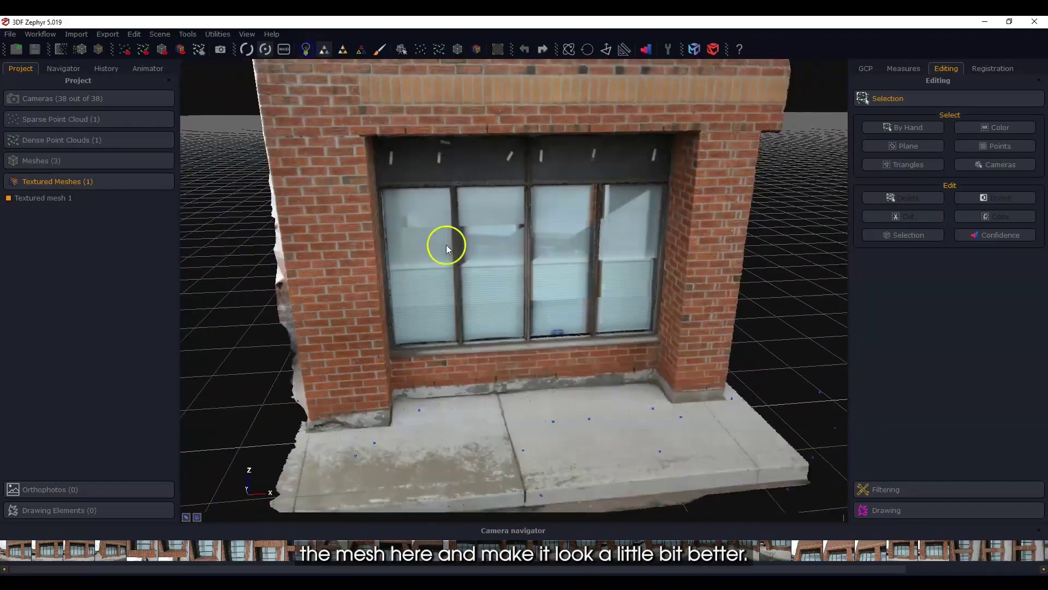
left_click_drag(543, 333, 517, 318)
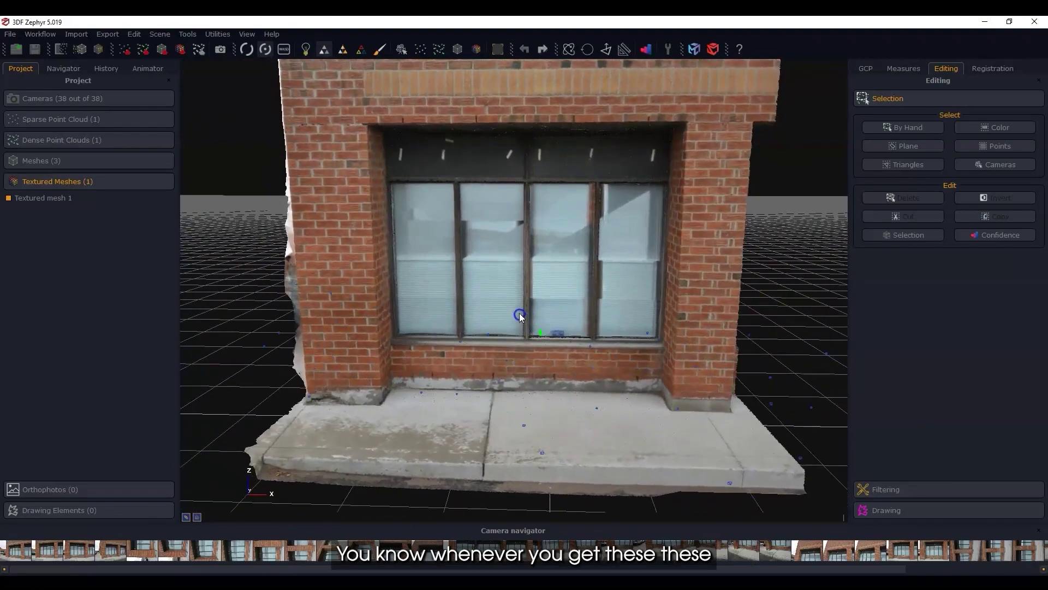
left_click_drag(547, 244, 533, 260)
left_click(1024, 525)
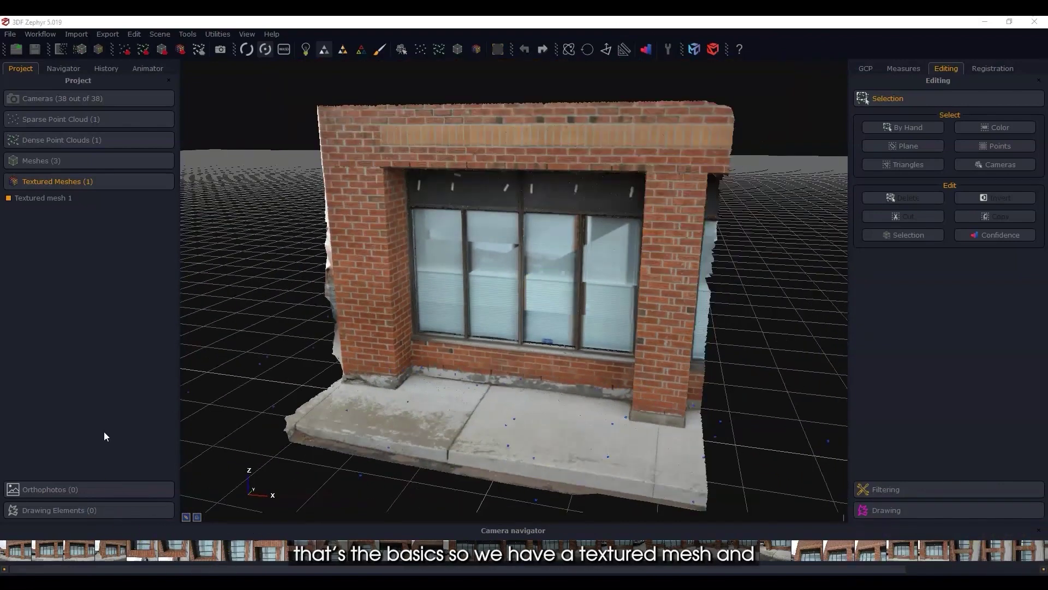
Examine the texture reprojection on the glass panes and beside the mullions, up close and from an oblique angle
left_click(143, 465)
left_click_drag(644, 375, 576, 359)
scroll(568, 347, "up", 5)
middle_click_drag(560, 308, 588, 358)
scroll(570, 323, "up", 3)
scroll(563, 317, "up", 3)
left_click_drag(552, 304, 496, 292)
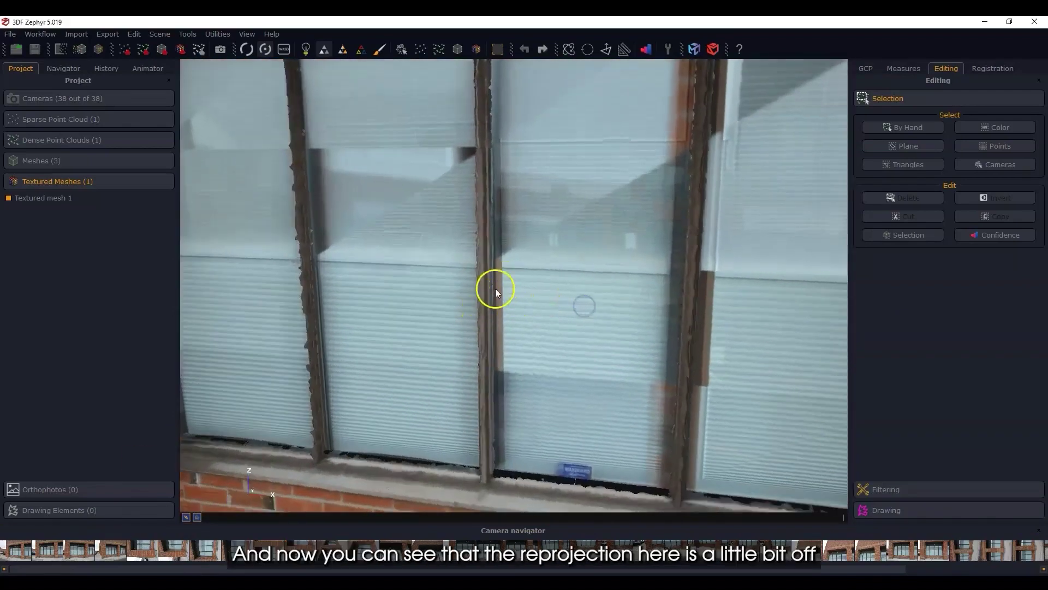
left_click_drag(657, 328, 703, 323)
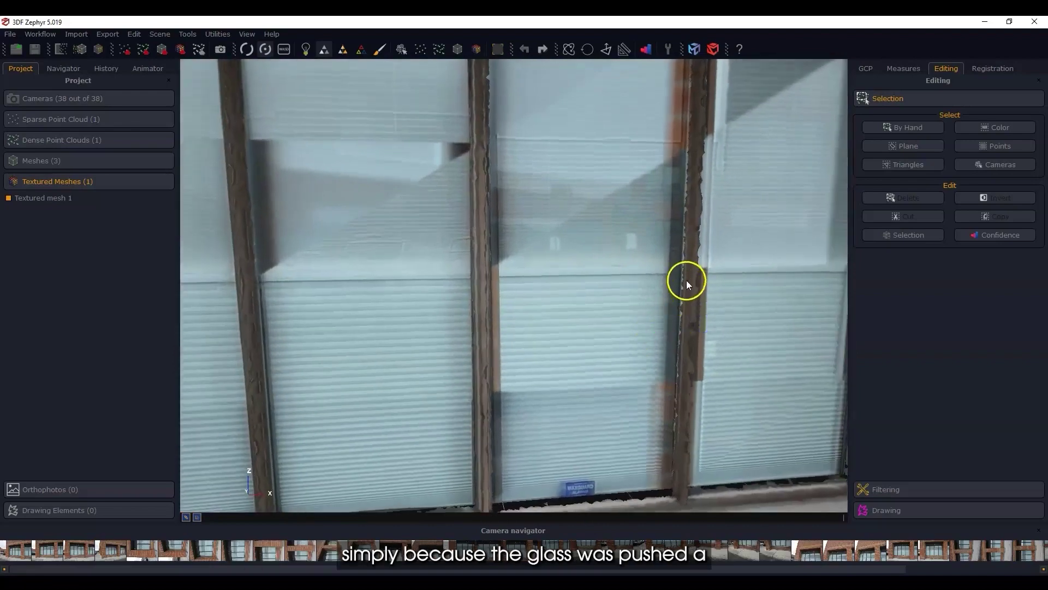
left_click_drag(686, 280, 578, 374)
scroll(578, 339, "down", 3)
scroll(573, 374, "down", 3)
scroll(571, 373, "down", 3)
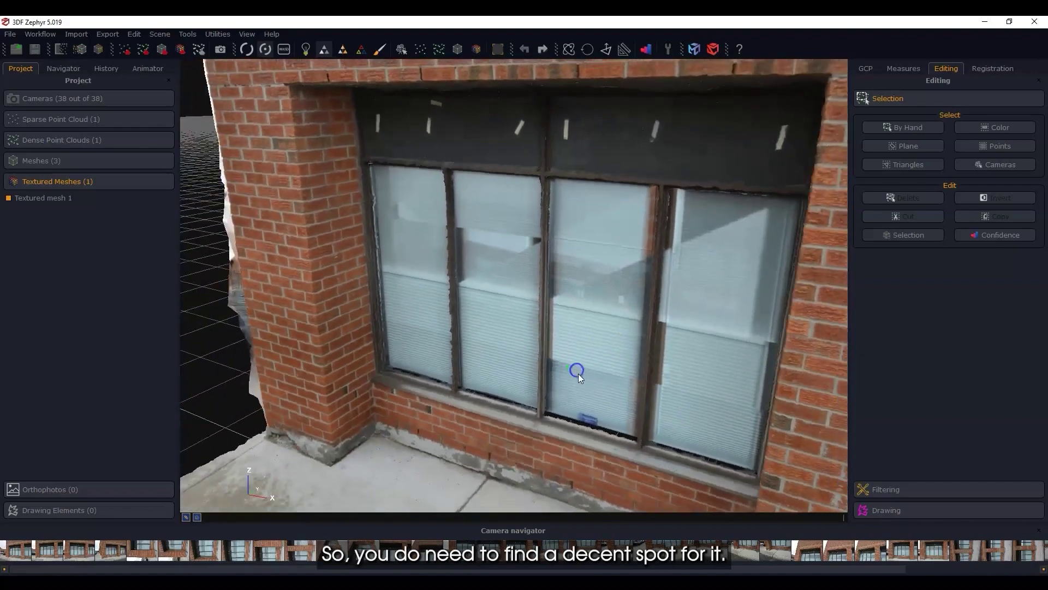
Examine the repaired window and the whole textured storefront up close, from the front and from an oblique angle
scroll(582, 376, "down", 3)
scroll(582, 376, "up", 5)
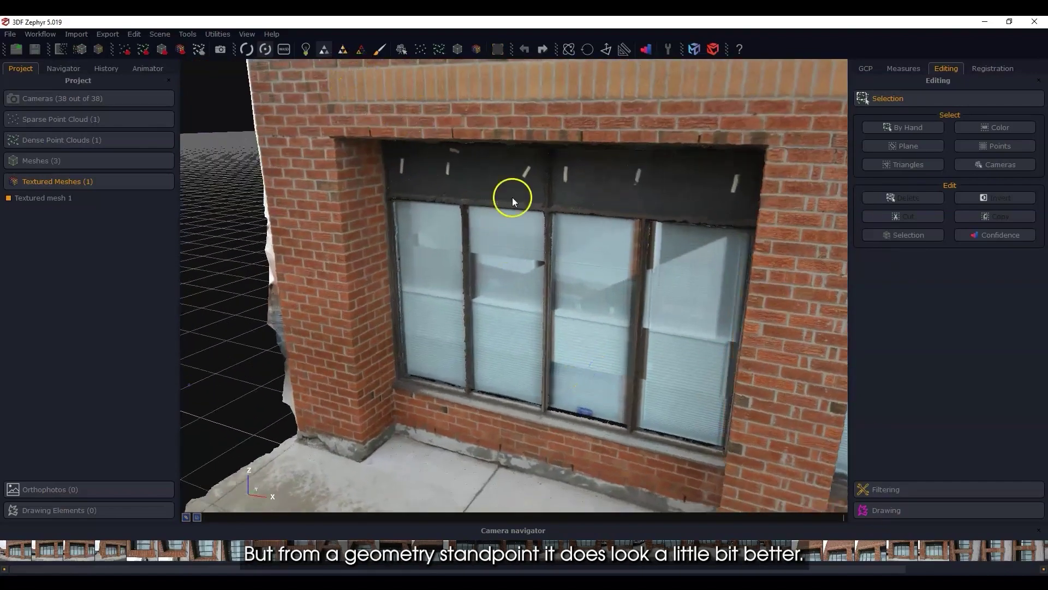
scroll(655, 385, "up", 2)
left_click_drag(655, 386, 664, 383)
scroll(664, 384, "down", 4)
middle_click_drag(623, 438, 610, 335)
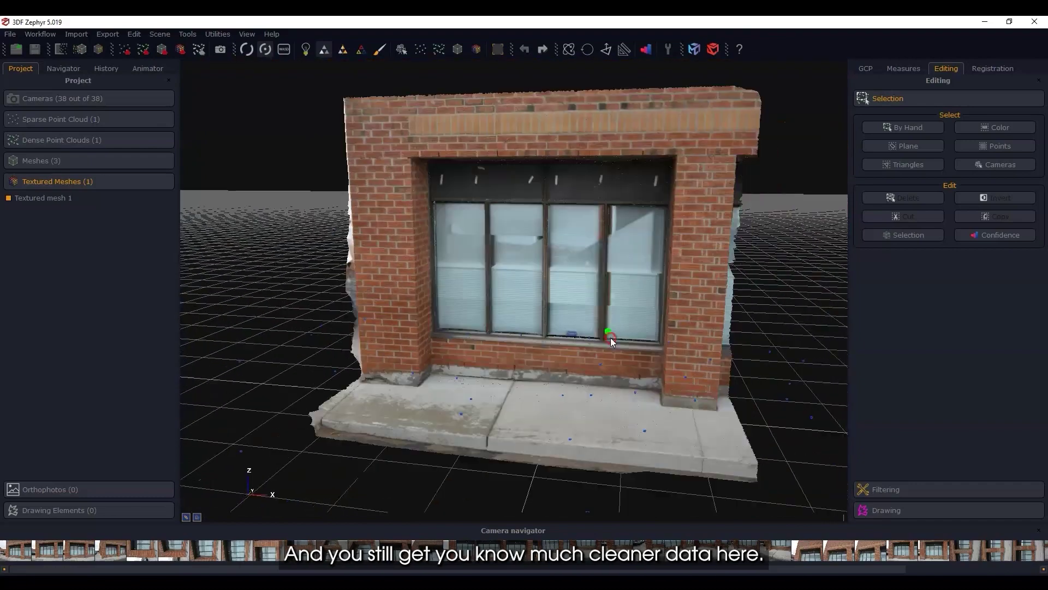
left_click_drag(609, 336, 587, 397)
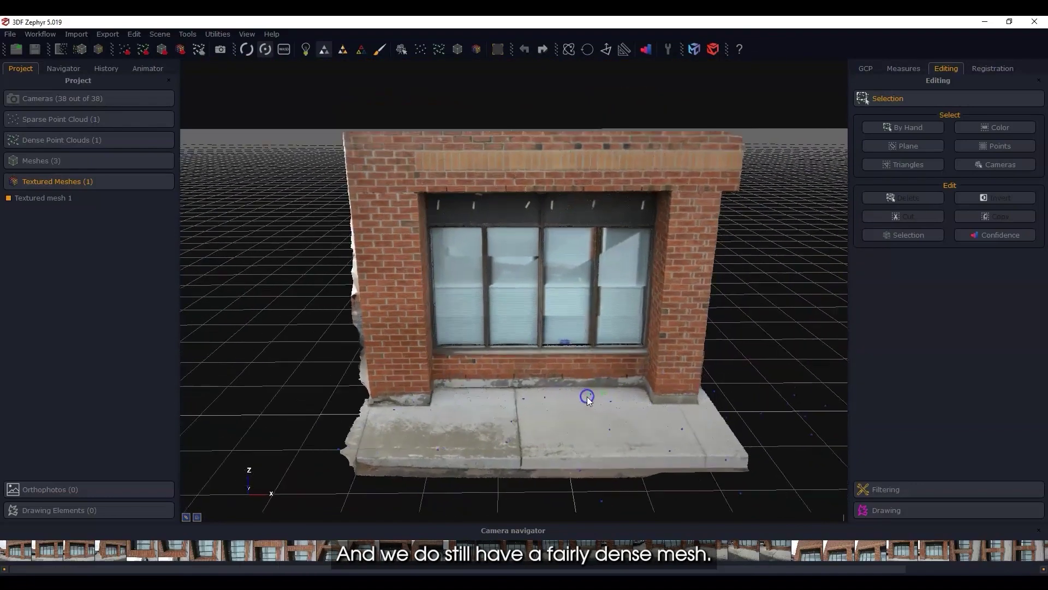
Examine the wireframe density of the storefront walls and glass panes, first without texture colors and then with them
left_click(343, 50)
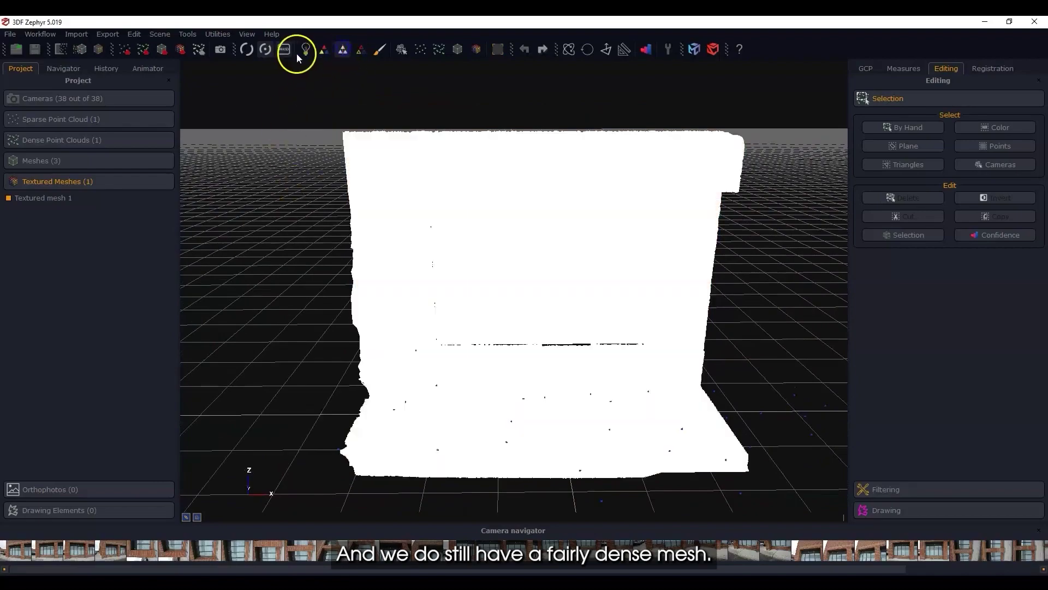
mouse_move(531, 255)
left_mouse_down()
mouse_move(545, 218)
mouse_move(531, 274)
mouse_move(459, 273)
mouse_move(524, 283)
mouse_move(440, 203)
mouse_move(480, 234)
mouse_move(555, 239)
mouse_move(477, 300)
left_mouse_up()
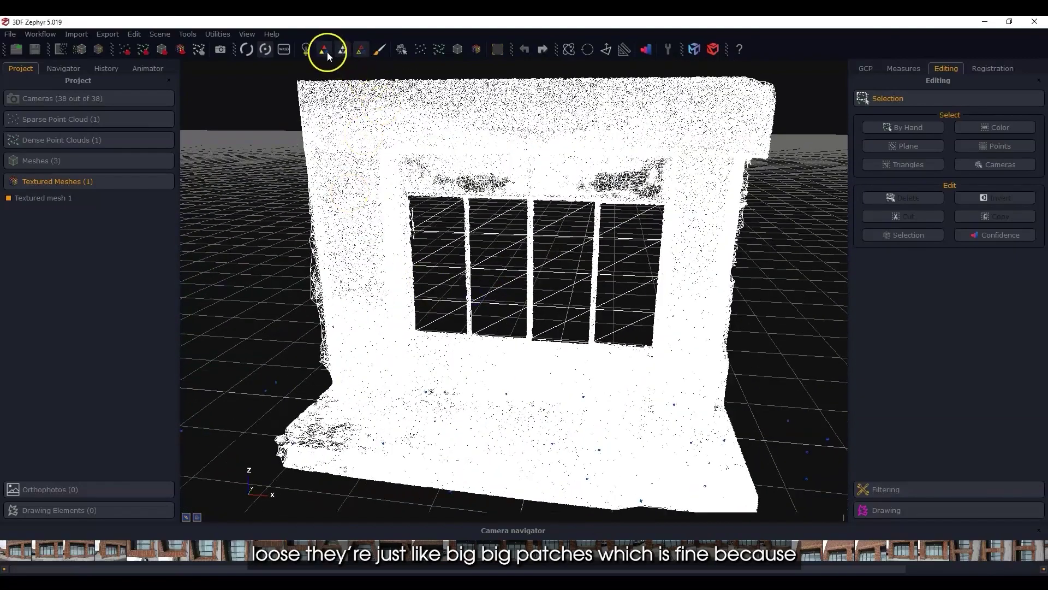
left_click(324, 49)
mouse_move(444, 240)
left_mouse_down()
mouse_move(526, 206)
mouse_move(589, 241)
mouse_move(561, 254)
left_mouse_up()
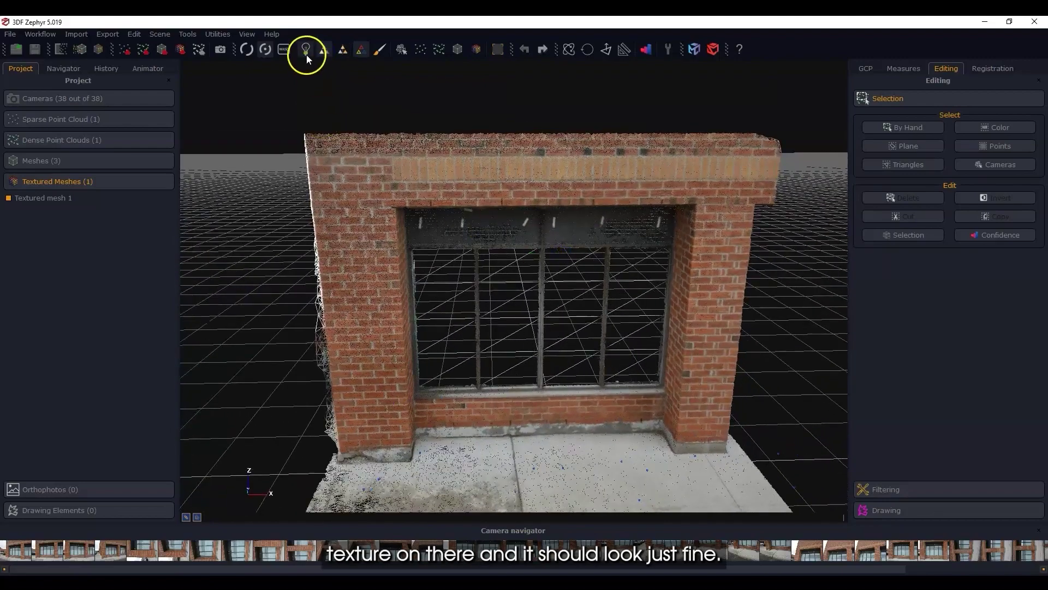
Turn off the wireframe display and view the complete textured storefront from the front and at an angle
left_click(354, 52)
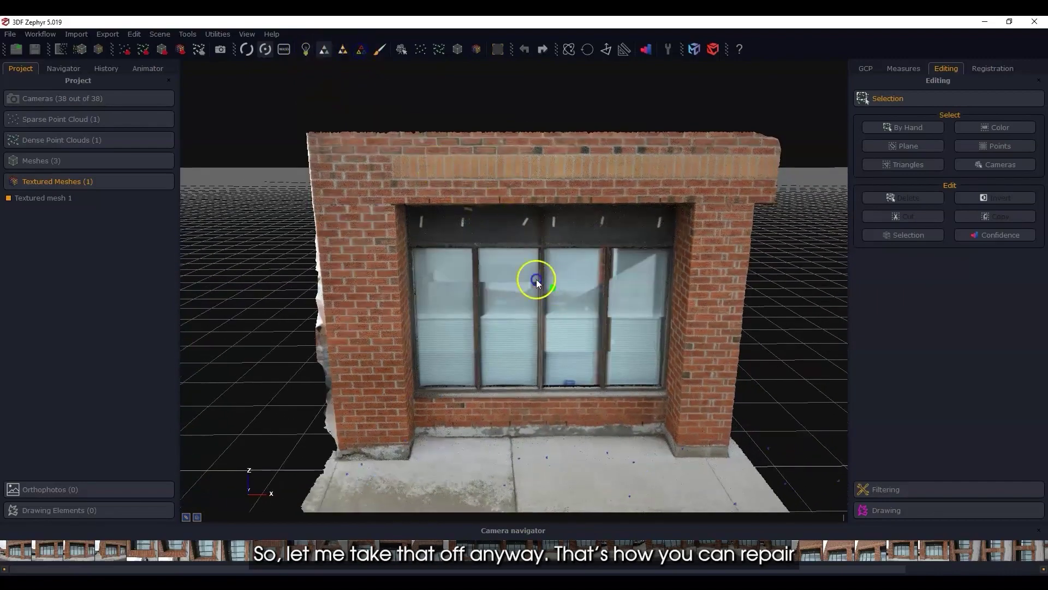
left_click_drag(536, 279, 556, 292)
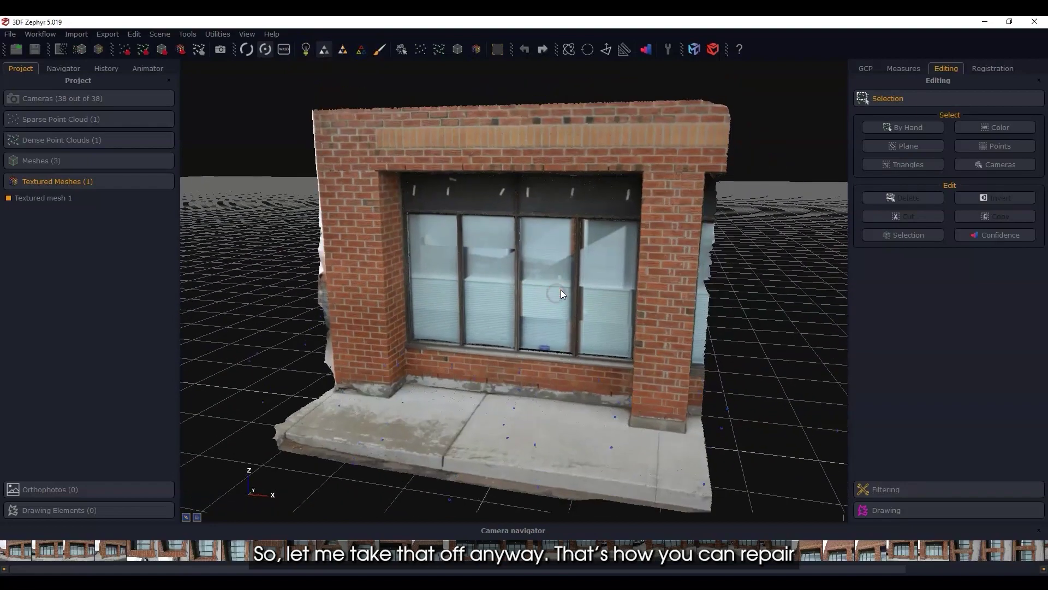
left_click_drag(517, 330, 566, 271)
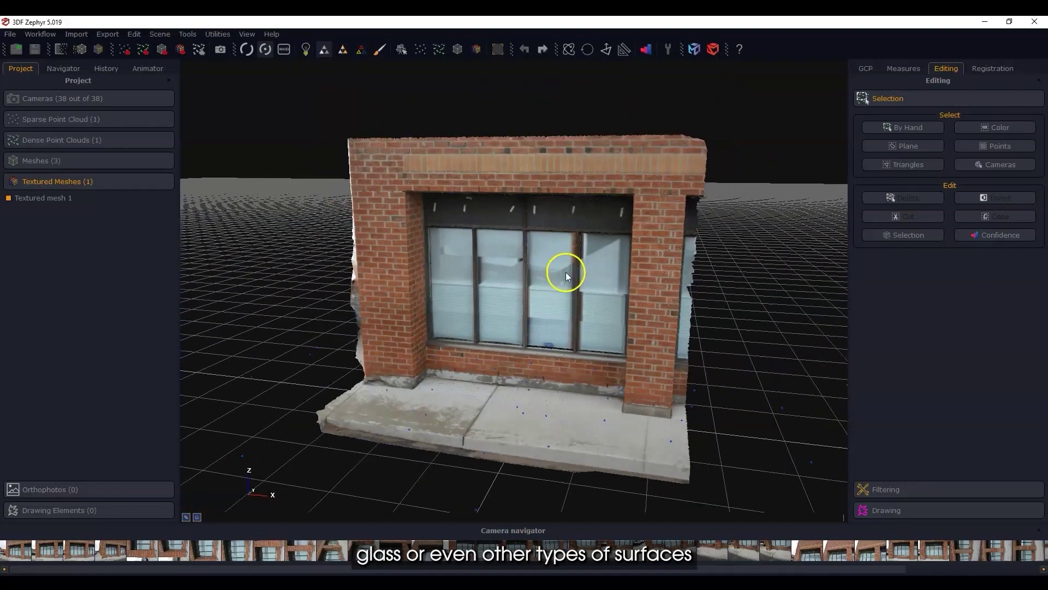